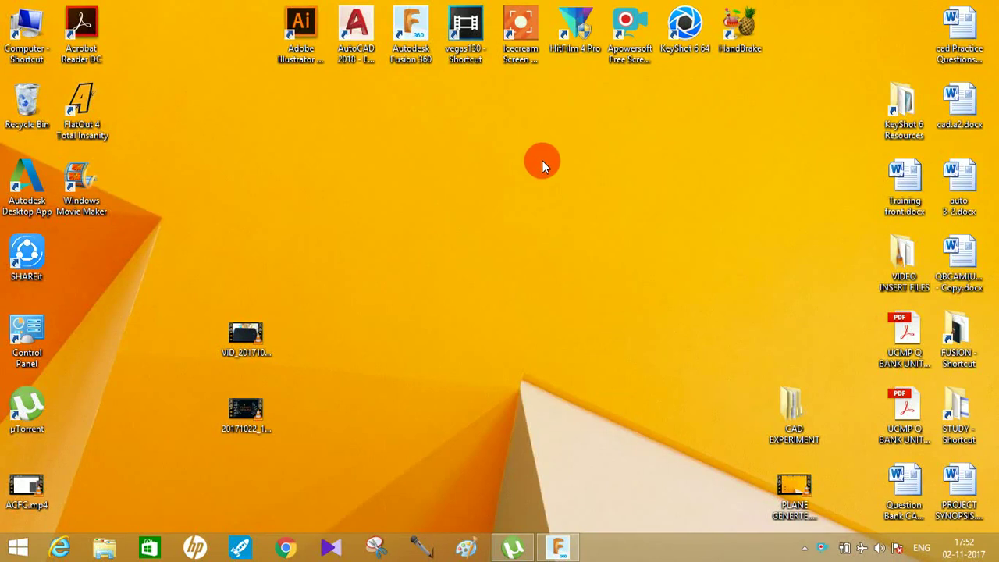
- Refresh the desktop and bring up the '3 jaw chuck v8' design in Fusion 360
right_click(542, 163)
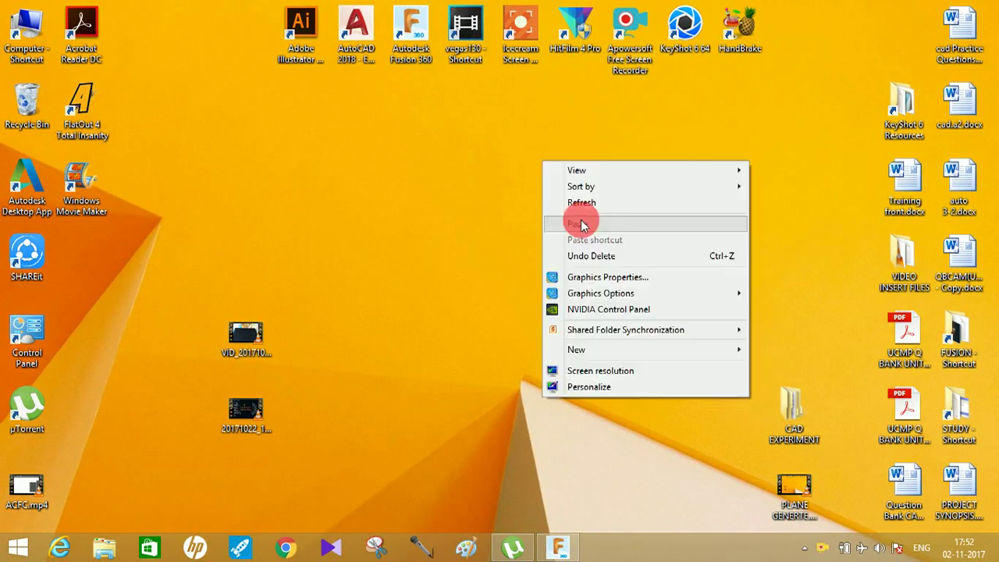
click(576, 203)
click(557, 547)
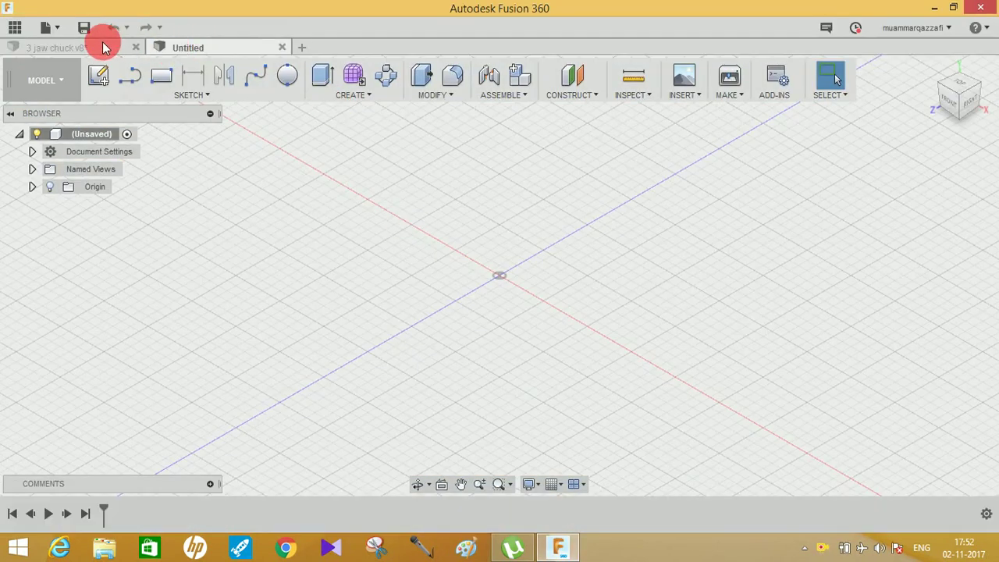
click(106, 47)
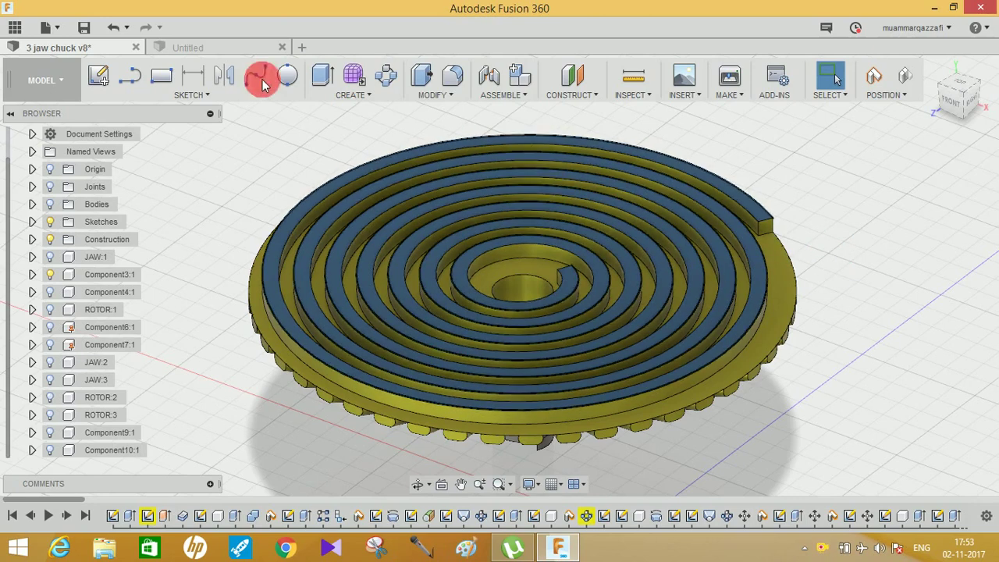
click(191, 95)
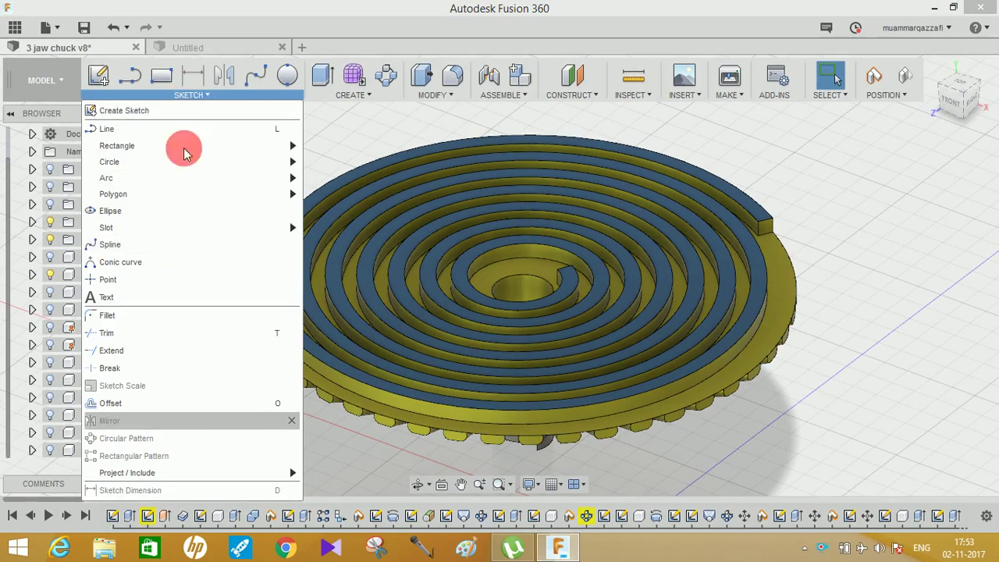
click(754, 186)
click(418, 484)
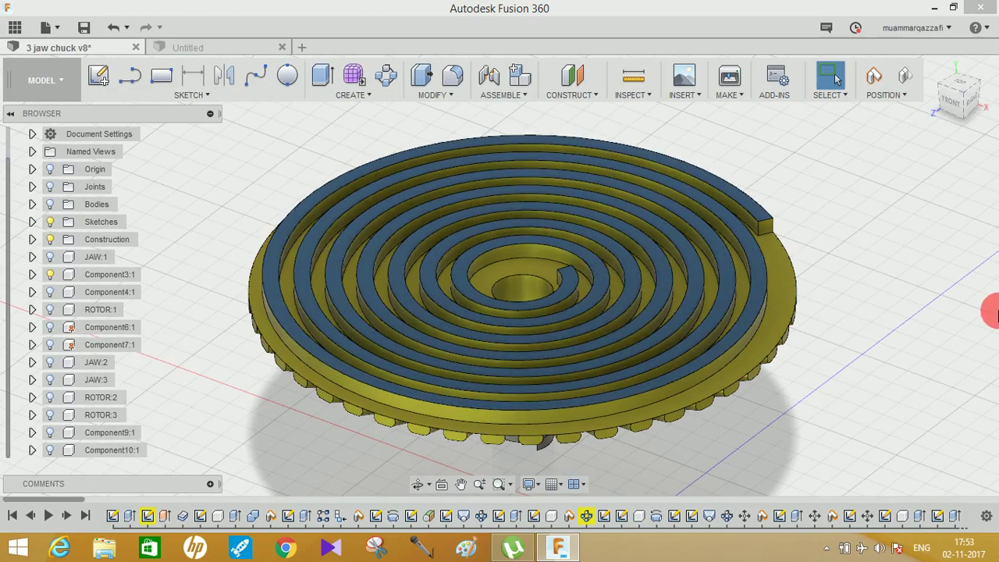
mouse_move(849, 283)
mouse_down()
mouse_move(798, 263)
mouse_move(820, 261)
mouse_move(845, 274)
mouse_move(729, 238)
mouse_move(720, 289)
mouse_move(736, 286)
mouse_move(734, 297)
mouse_move(736, 268)
mouse_up()
scroll(709, 303, up, 3)
scroll(736, 268, down, 3)
key(Escape)
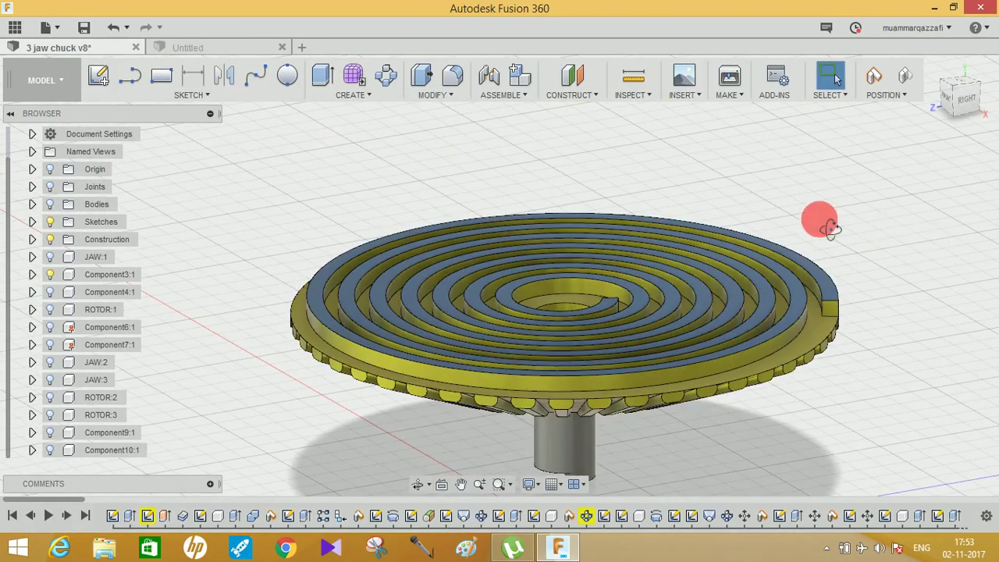
drag(829, 227, 826, 204)
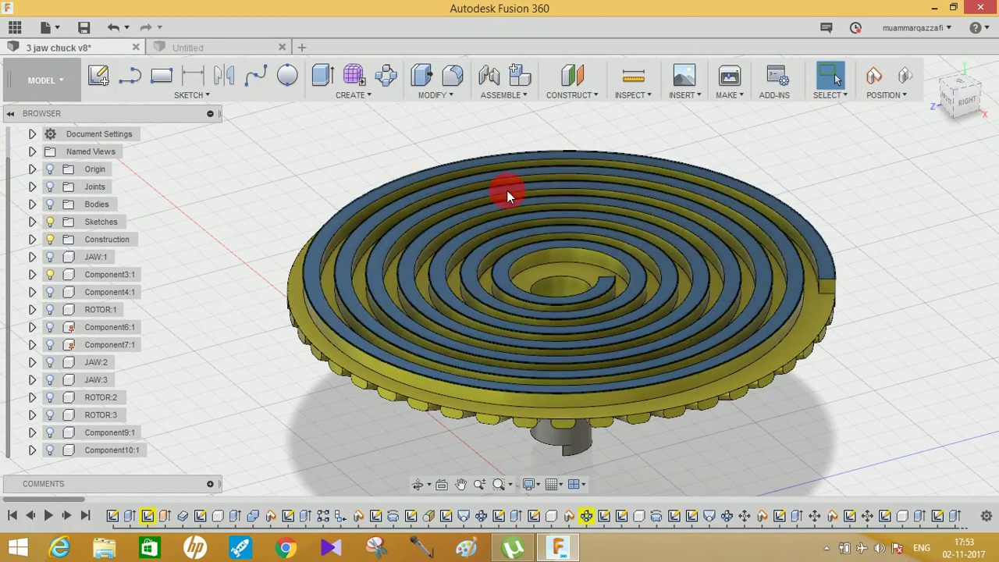
- In the Untitled design, sketch a 50 mm diameter circle at the origin on the ground plane
click(201, 48)
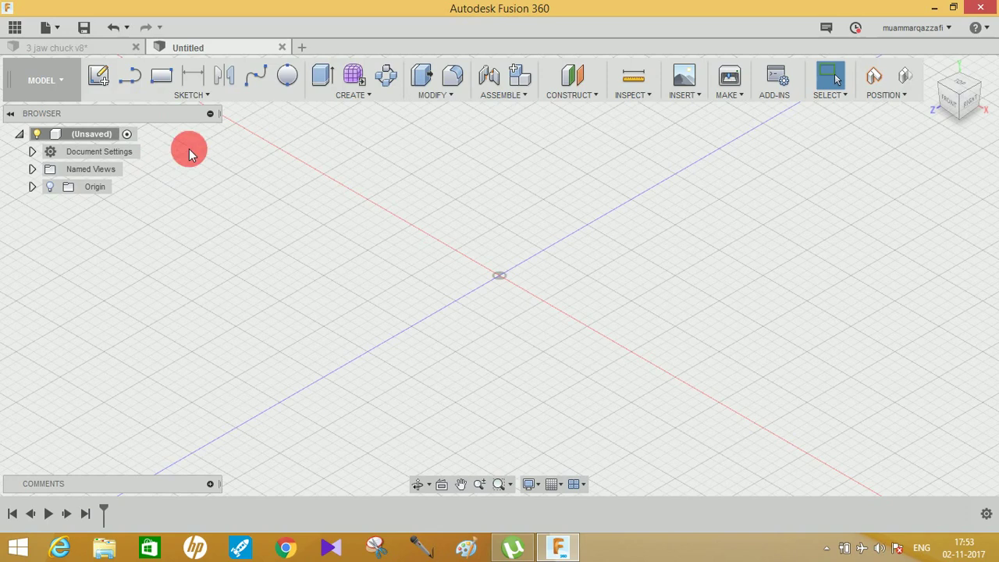
click(75, 48)
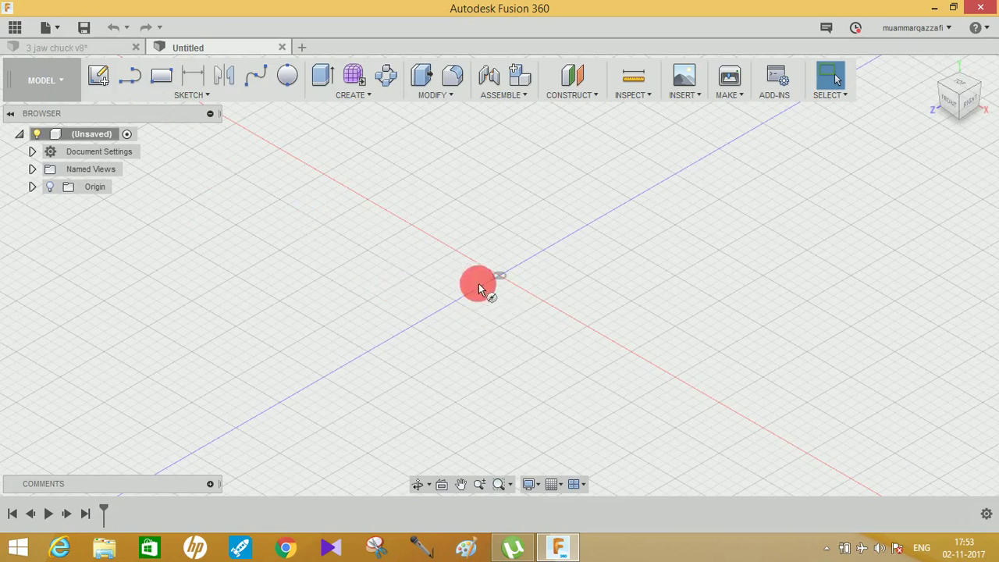
click(508, 295)
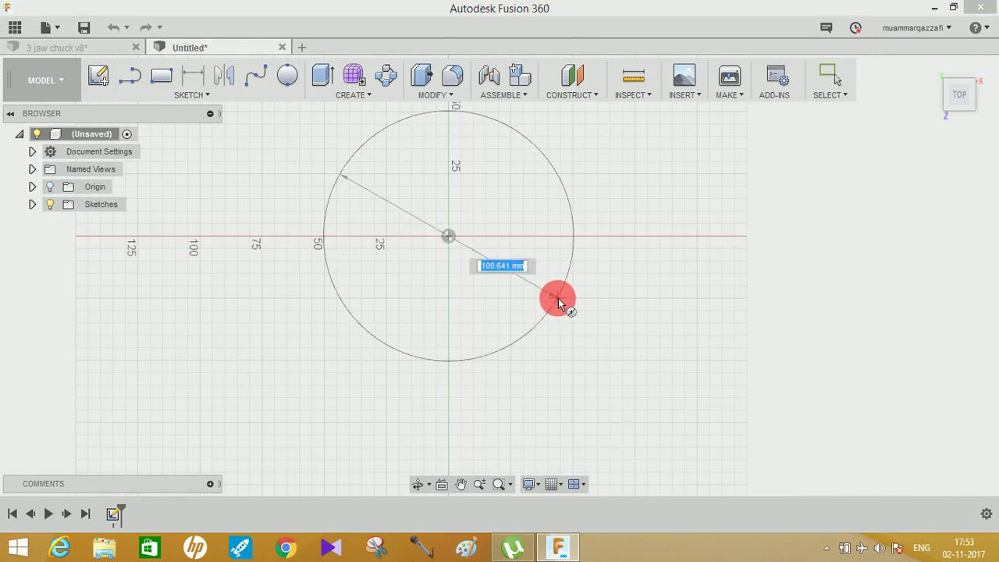
text(50)
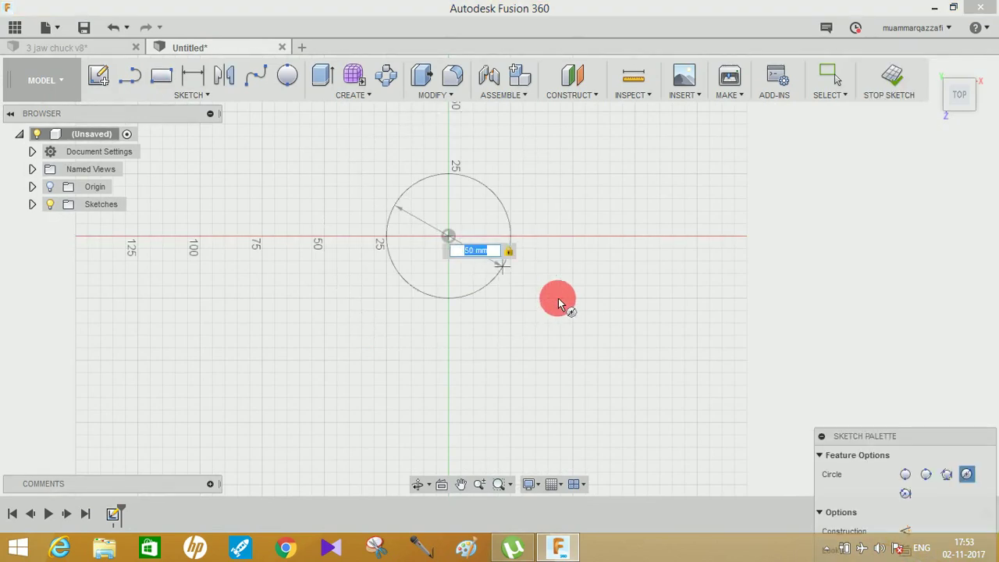
key(Return)
mouse_move(526, 243)
shift+middle_down()
mouse_move(525, 189)
mouse_move(479, 206)
mouse_move(416, 148)
shift+middle_up()
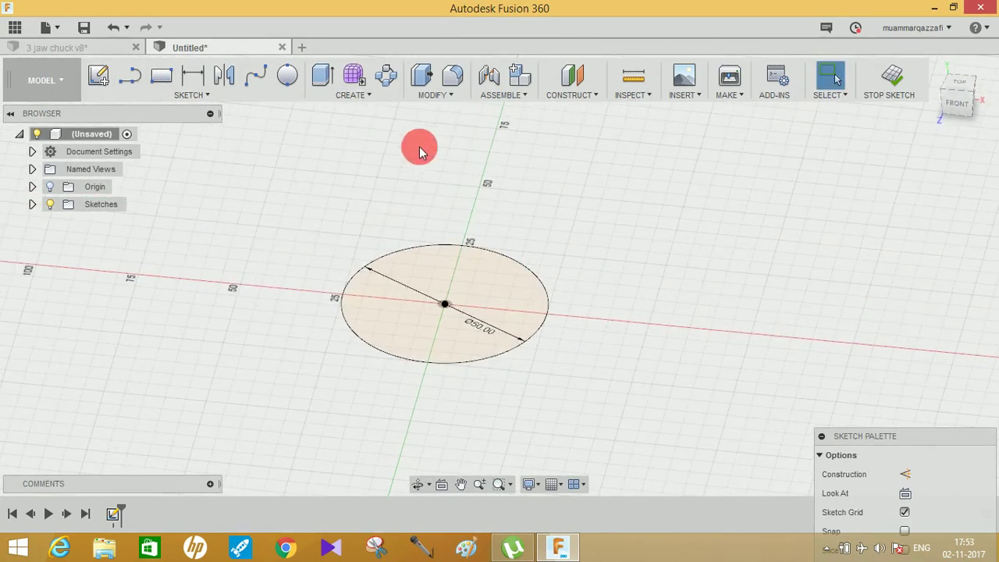
- Extrude the 50 mm circle profile 5 mm into a solid disc
click(322, 76)
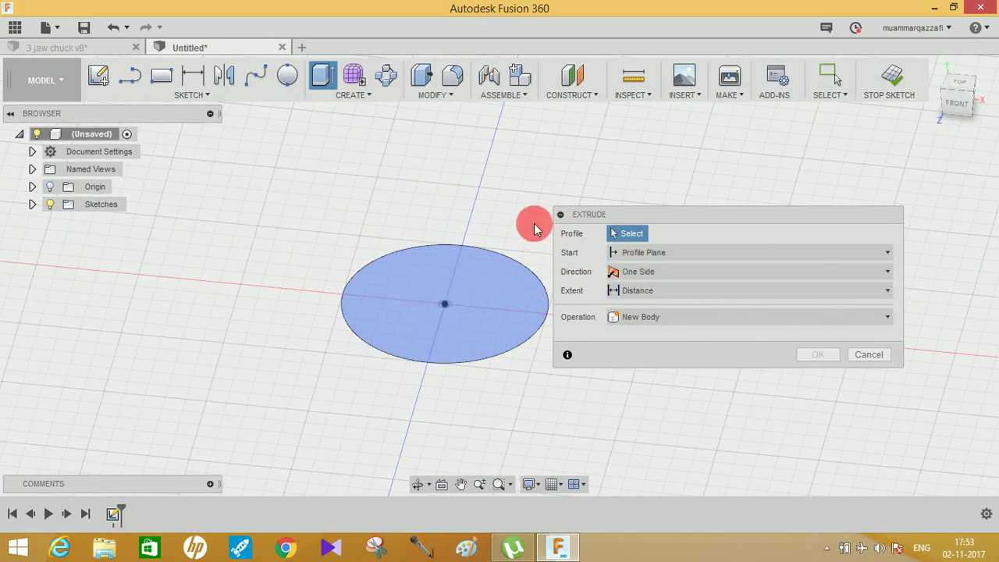
click(507, 294)
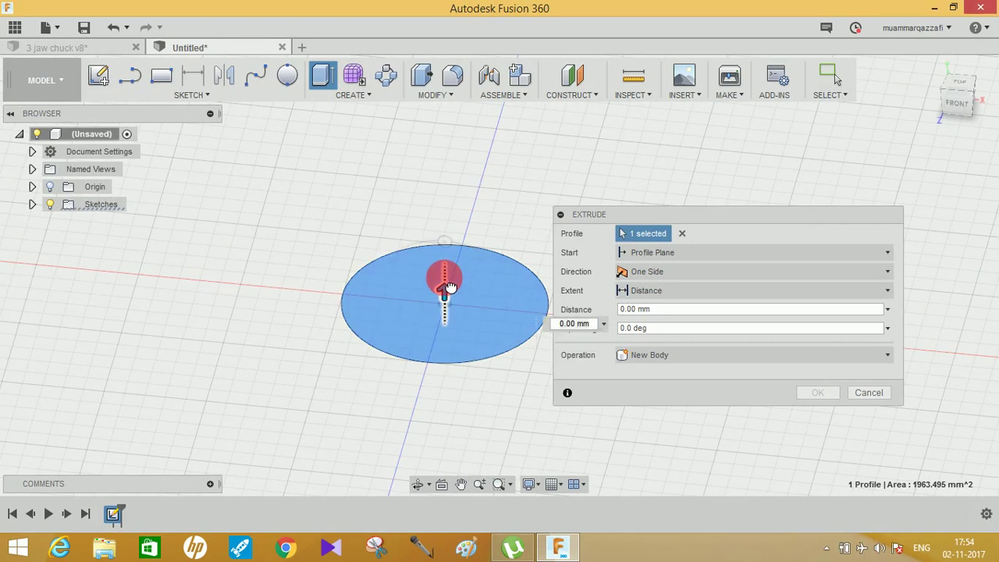
drag(449, 291, 446, 277)
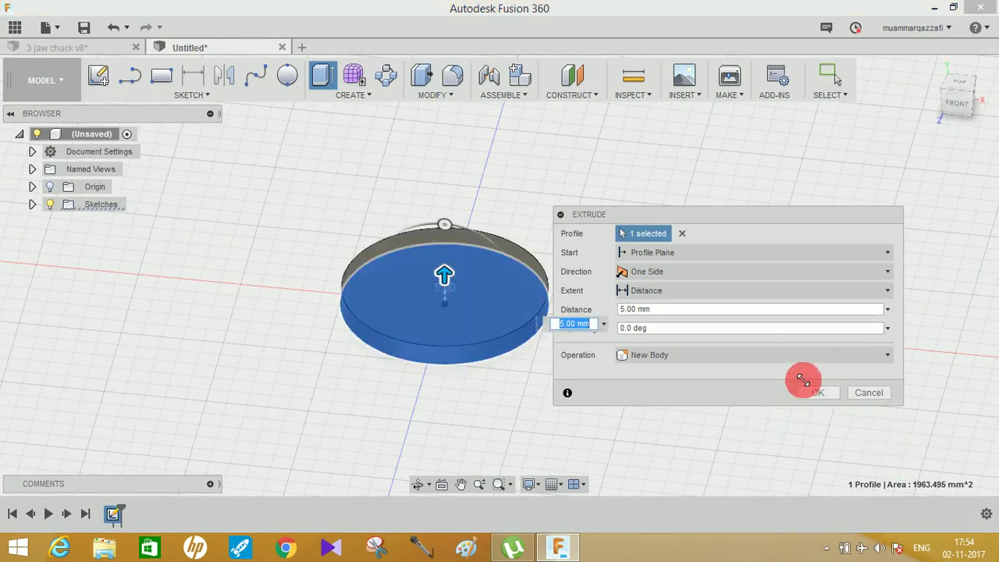
click(820, 395)
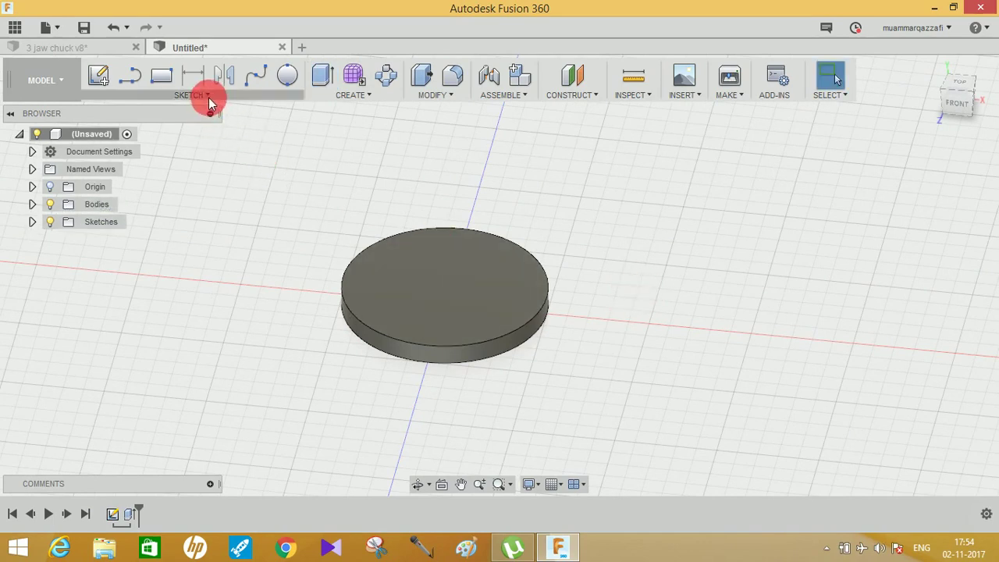
- Start a coil on the disc's top face with a 40 mm base circle at its centre
click(334, 93)
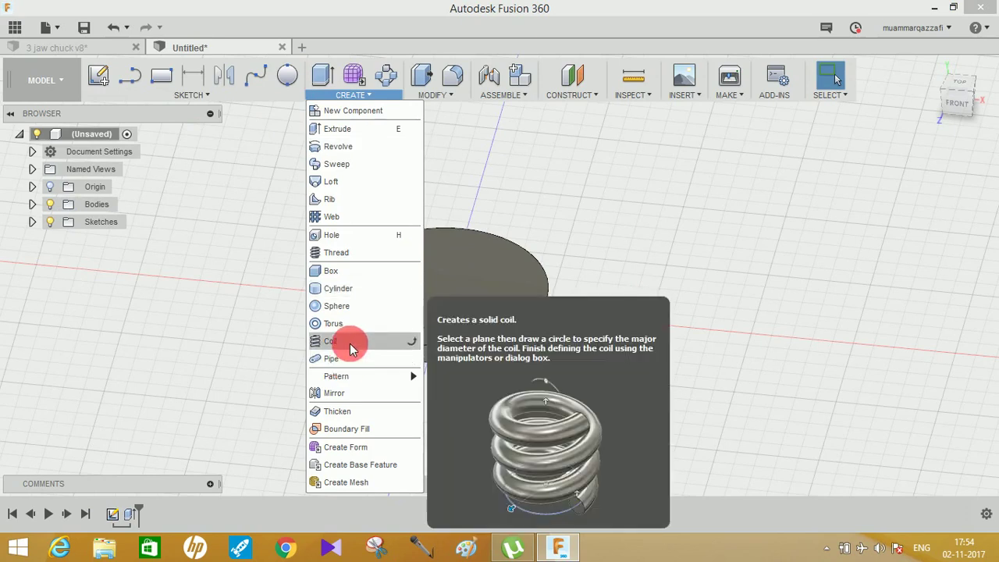
click(350, 342)
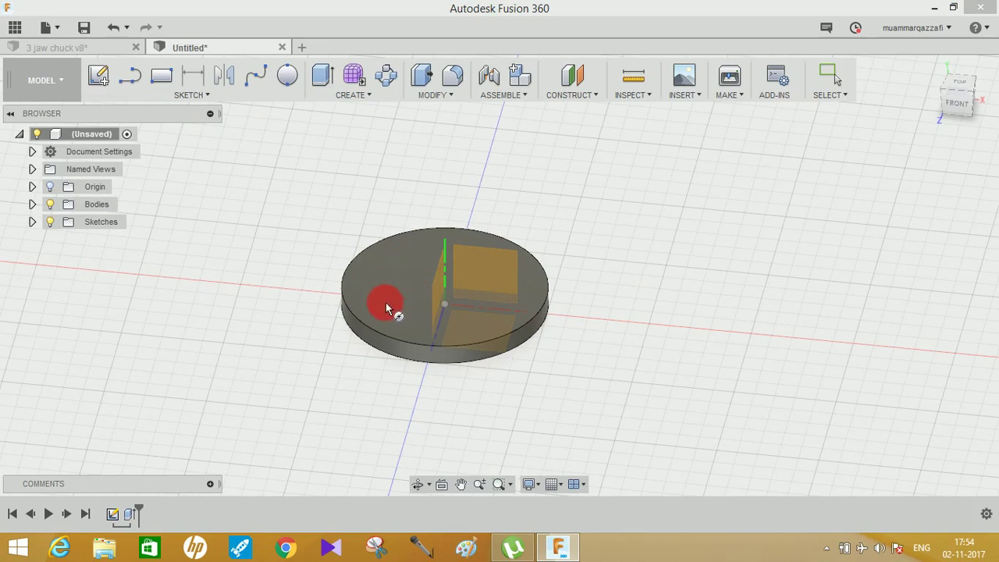
click(381, 323)
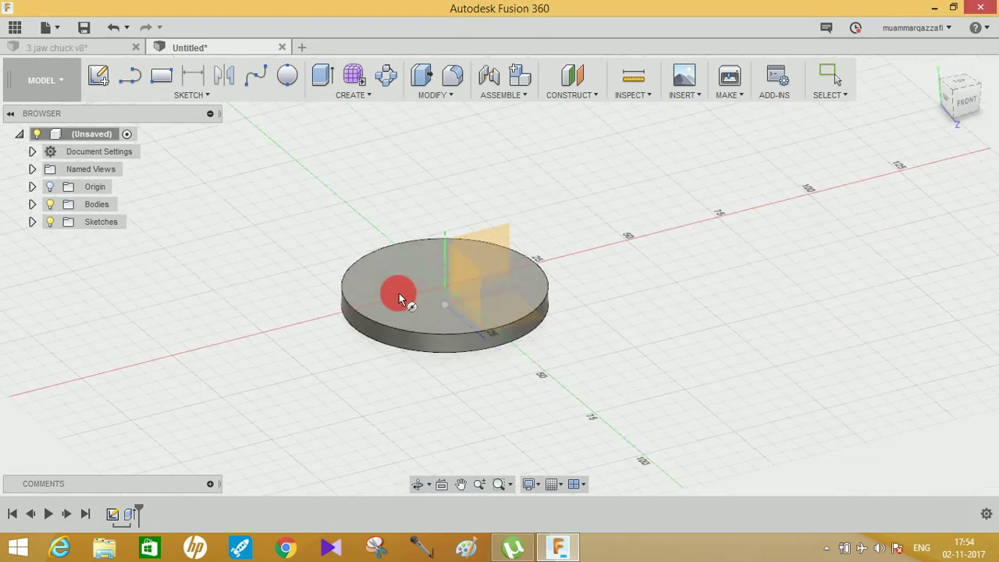
click(399, 297)
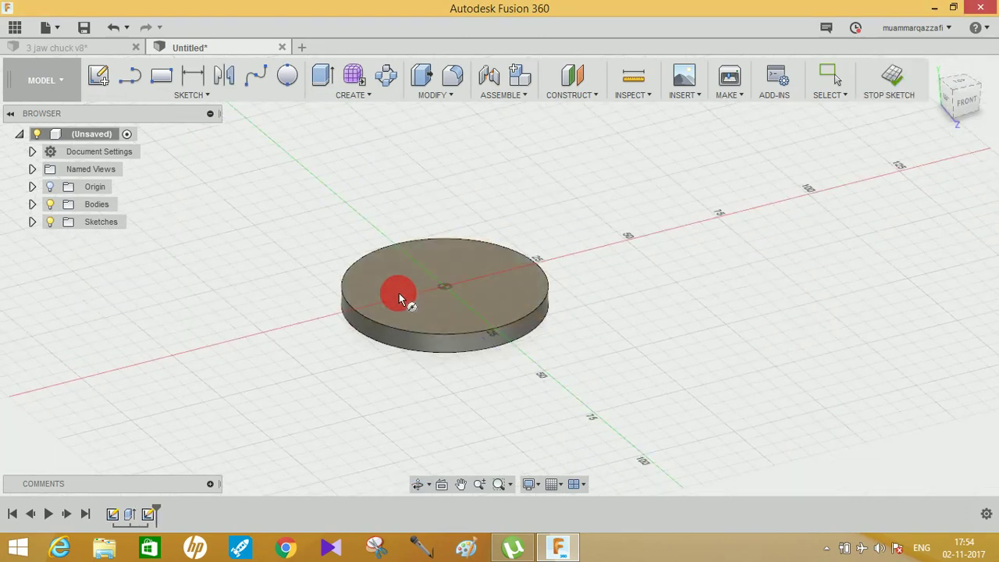
click(445, 287)
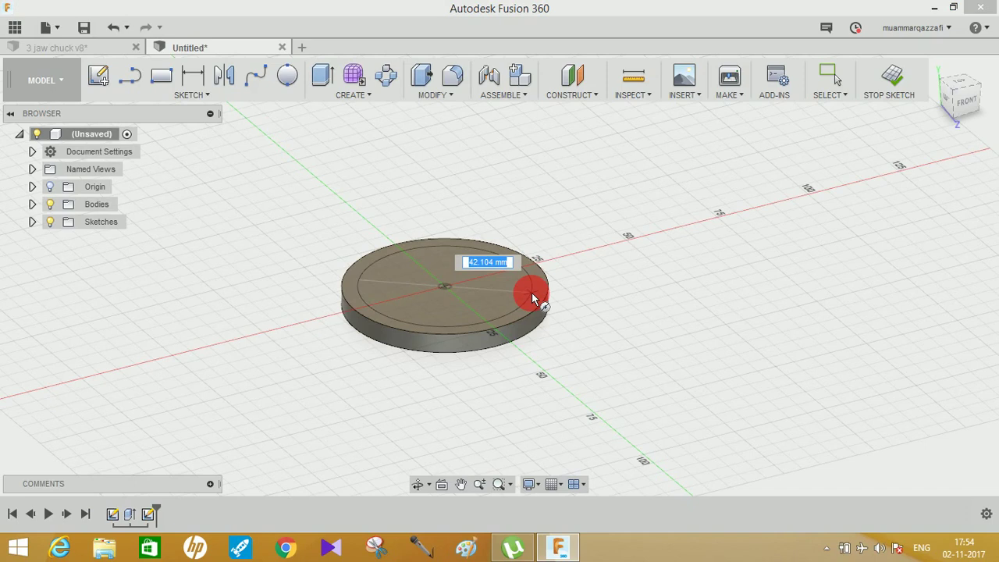
key(Tab)
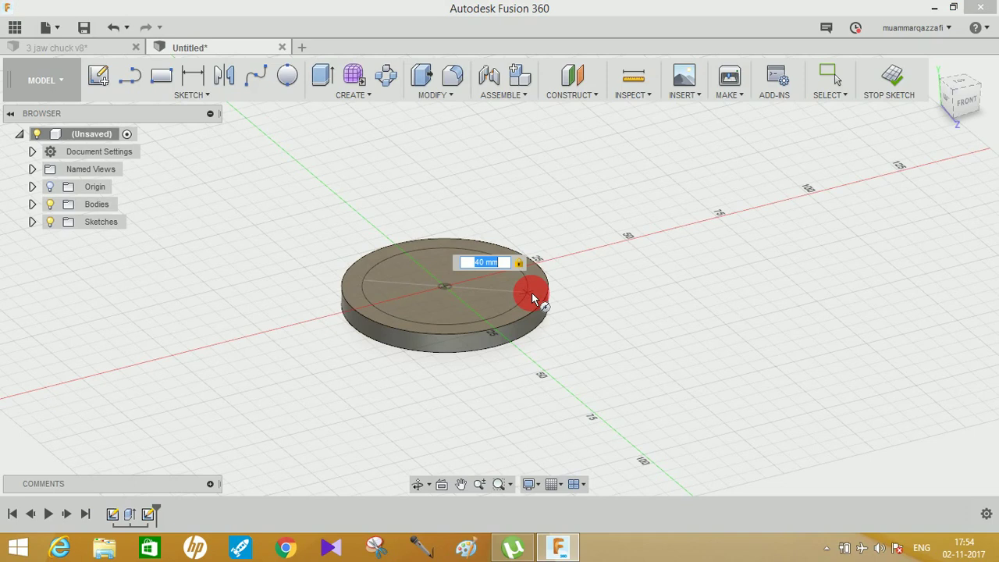
click(533, 296)
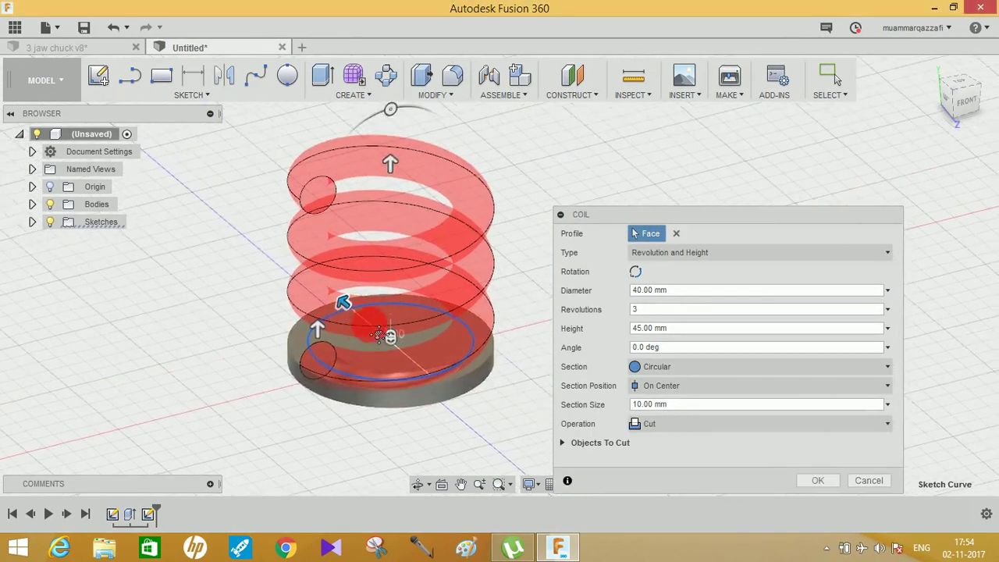
- Set the coil's section size to 3 mm and its revolutions to 6
mouse_move(473, 153)
shift+middle_down()
mouse_move(440, 164)
mouse_move(478, 310)
shift+middle_up()
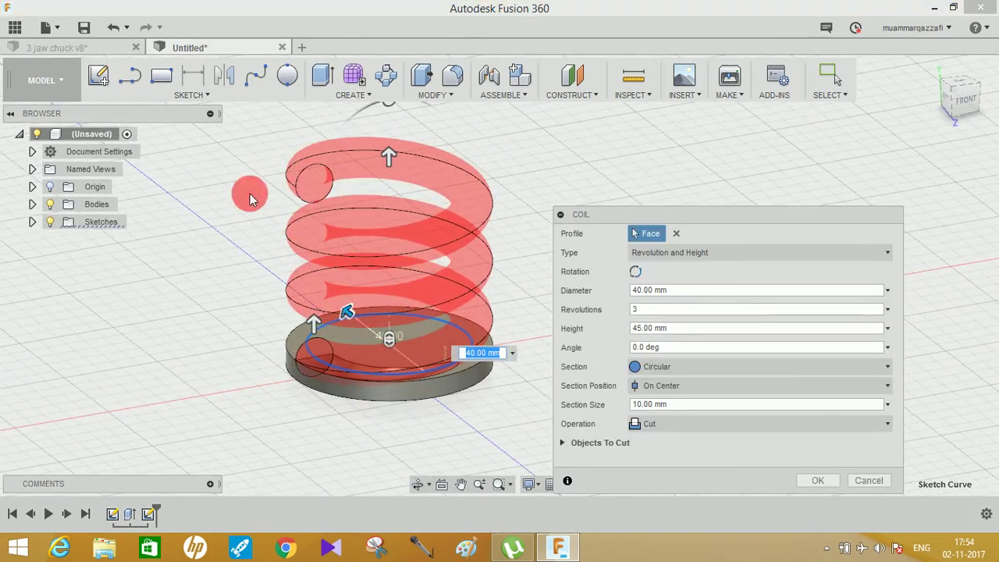
drag(702, 410, 591, 411)
text(3)
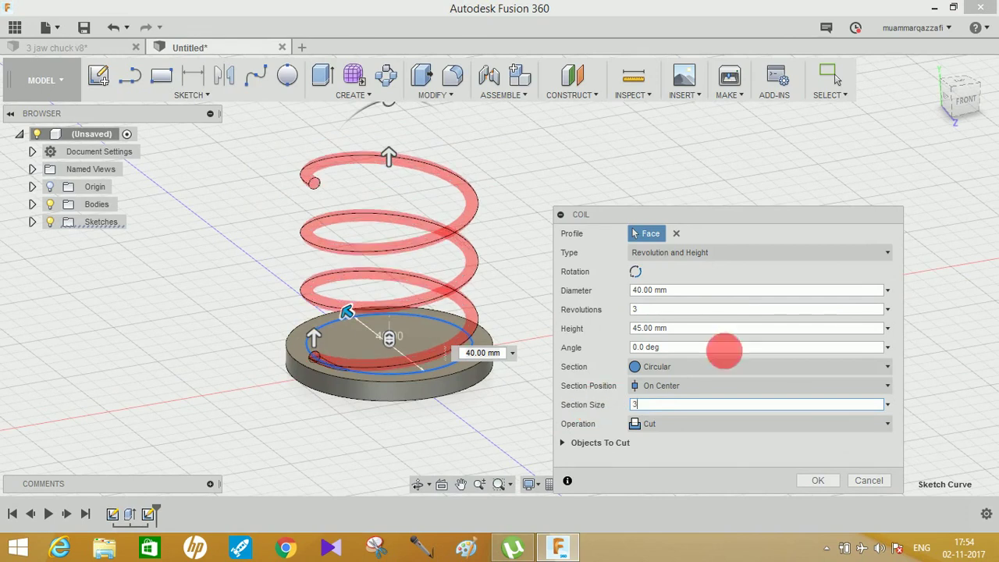
drag(692, 309, 582, 322)
text(6)
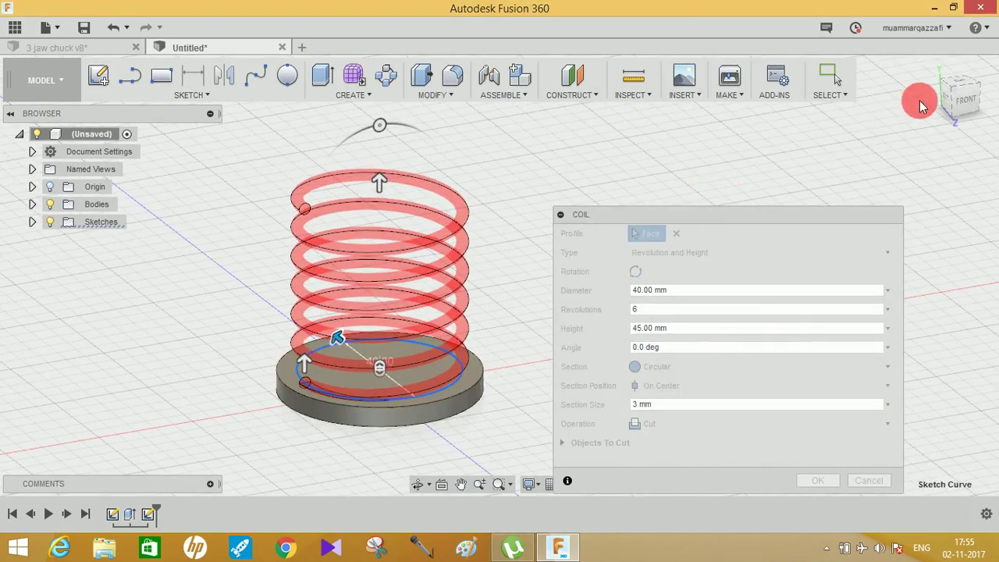
- Inspect the coil preview from the ViewCube Top and Front views and by orbiting
click(962, 81)
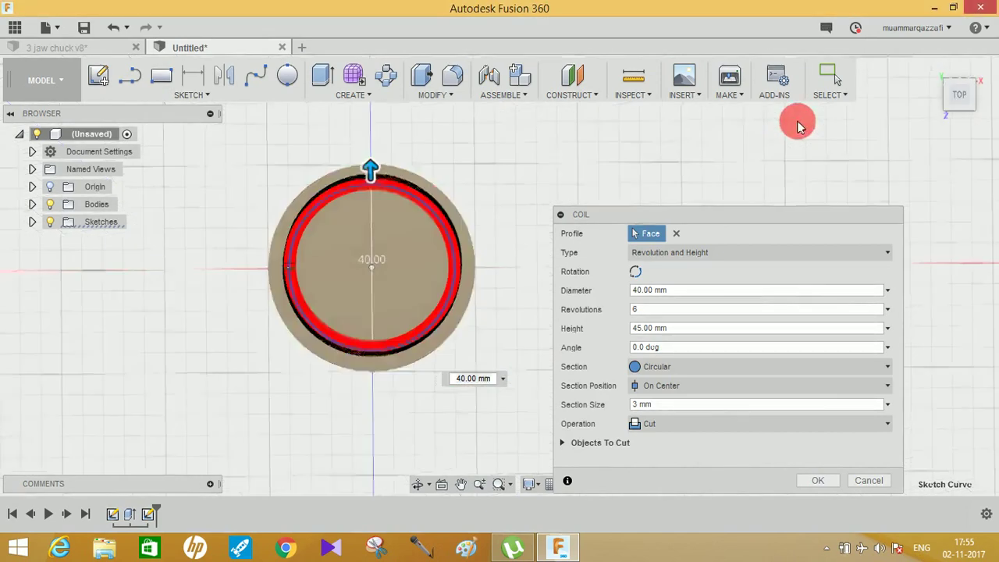
mouse_move(478, 204)
shift+middle_down()
mouse_move(491, 199)
mouse_move(479, 163)
shift+middle_up()
click(964, 101)
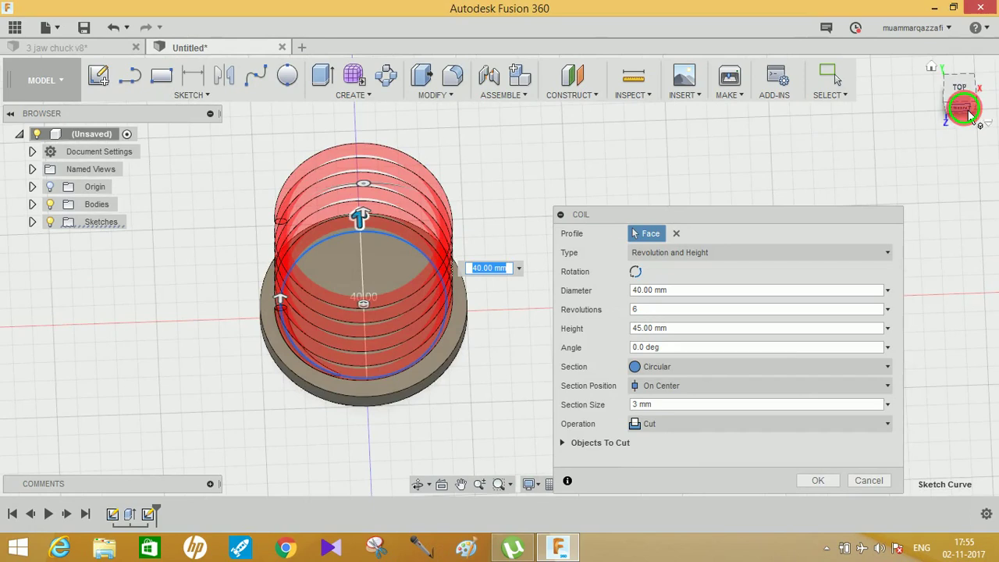
click(968, 113)
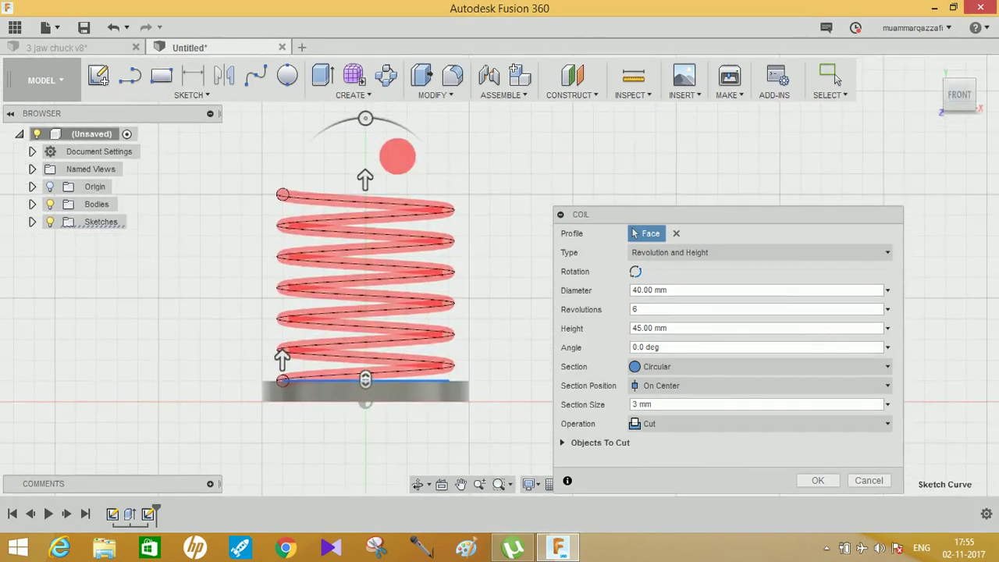
shift+middle_drag(432, 153, 407, 185)
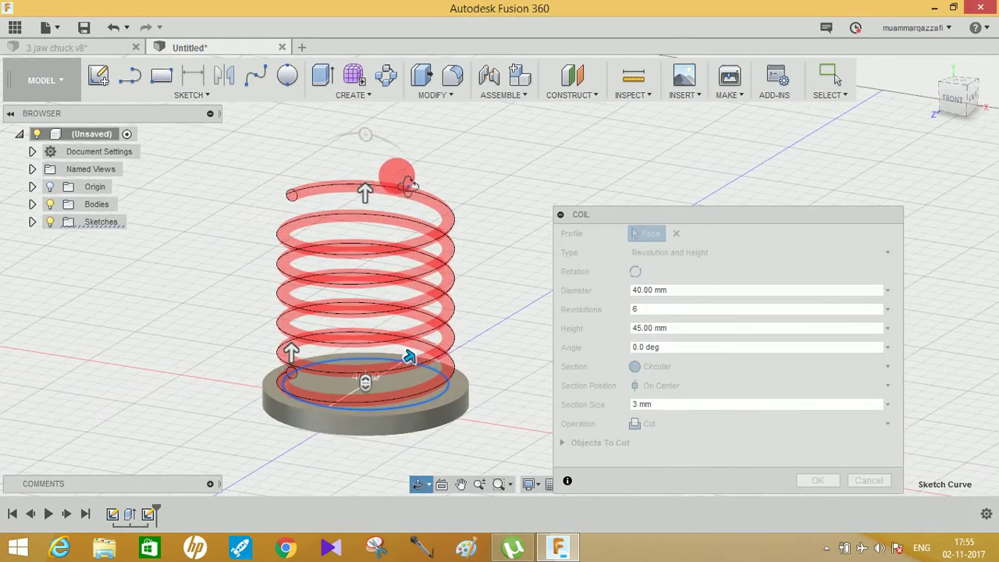
drag(375, 139, 358, 153)
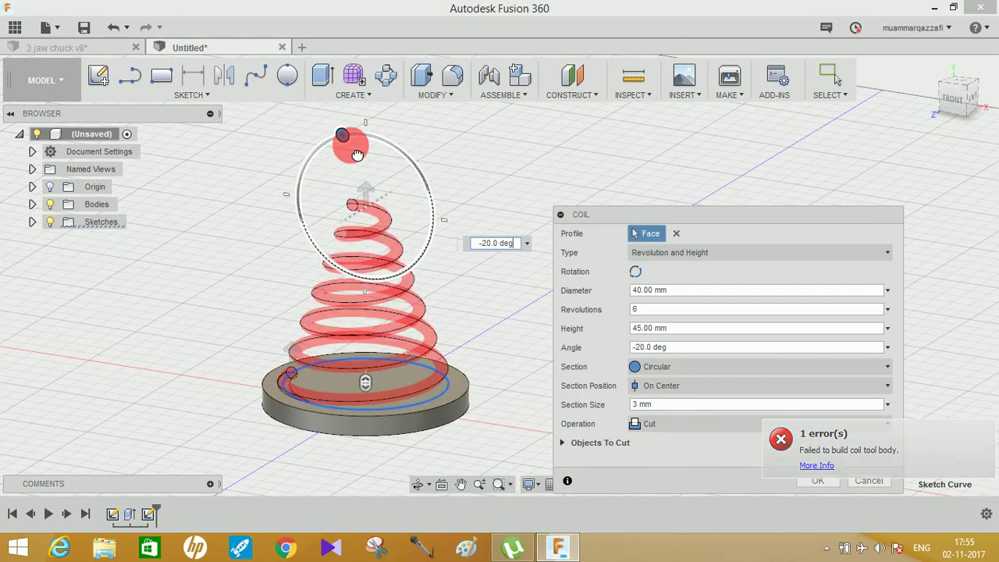
- From the top view, reduce the coil section size to 2 mm and apply the cut
shift+middle_drag(885, 156, 899, 180)
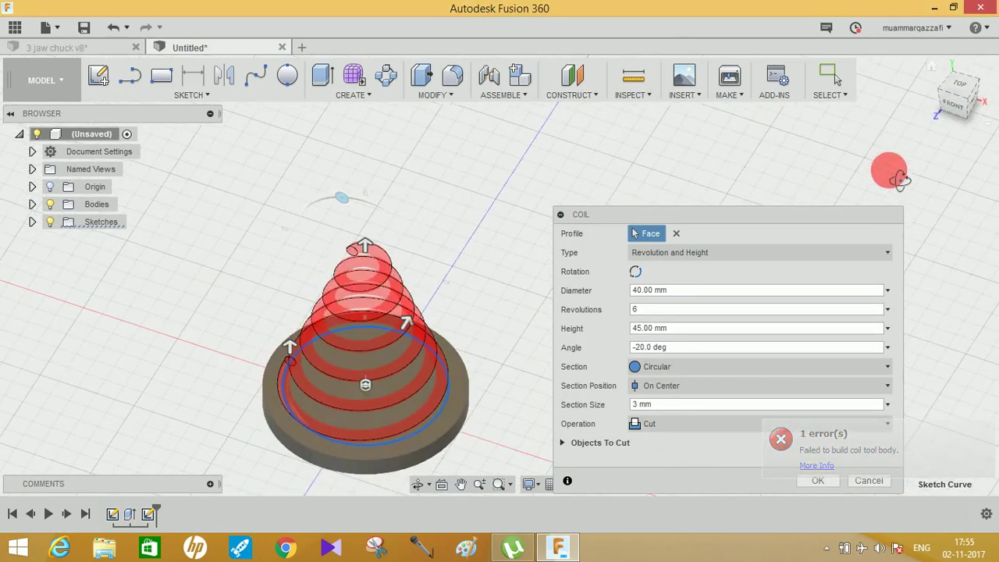
click(967, 93)
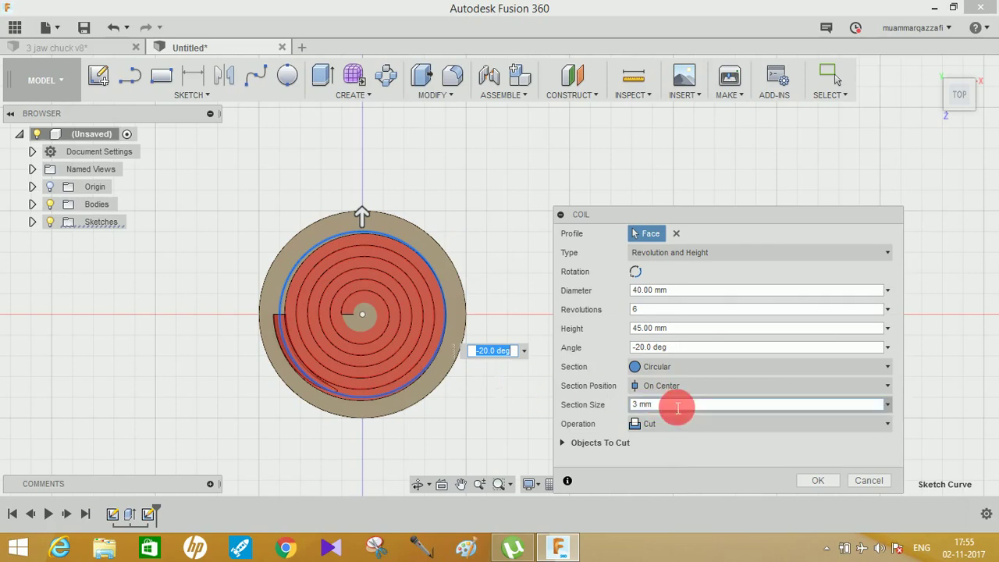
drag(675, 412, 591, 410)
text(2)
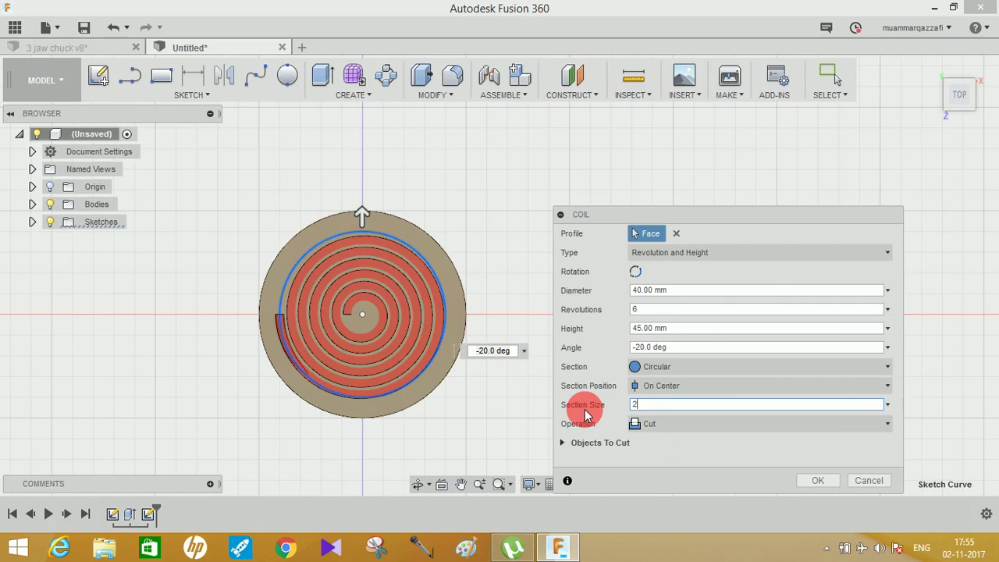
key(Return)
shift+middle_drag(575, 335, 546, 241)
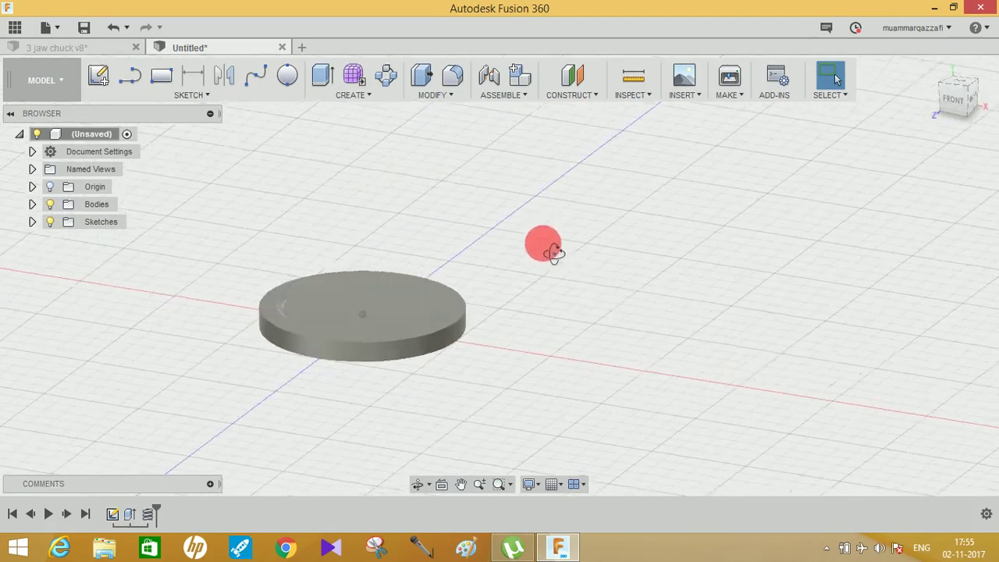
- Edit the coil feature so its operation is New Body instead of a cut
right_click(148, 522)
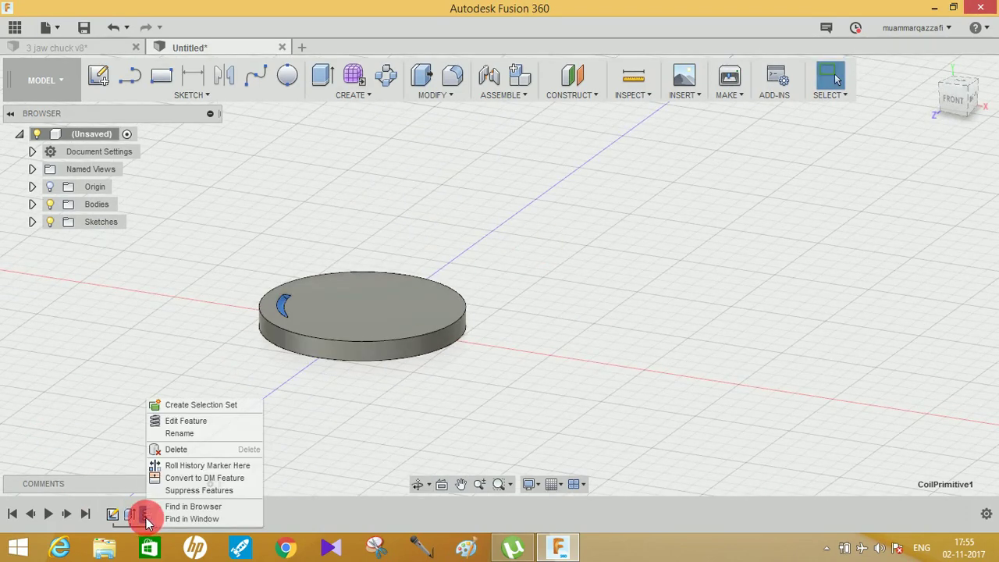
click(193, 417)
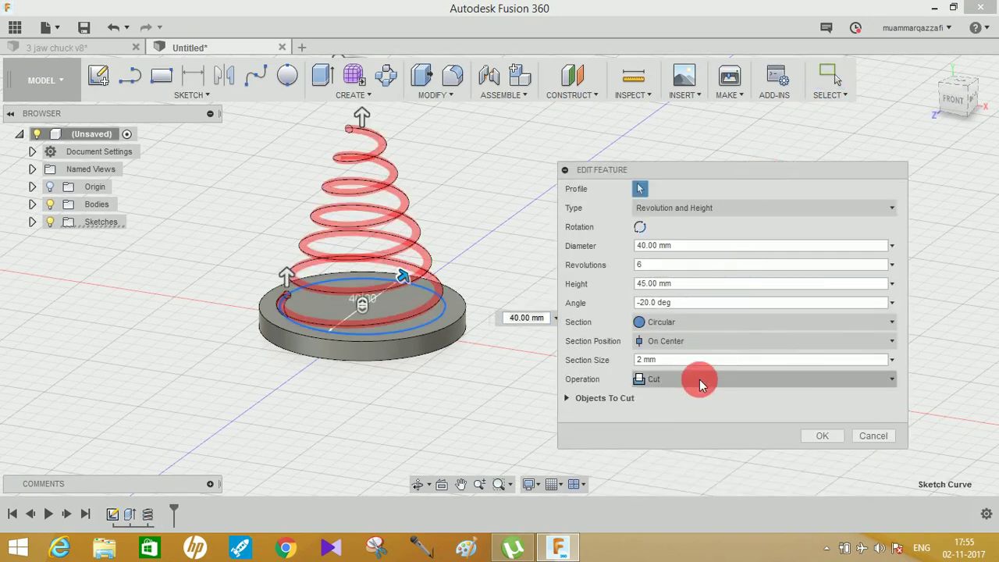
click(700, 383)
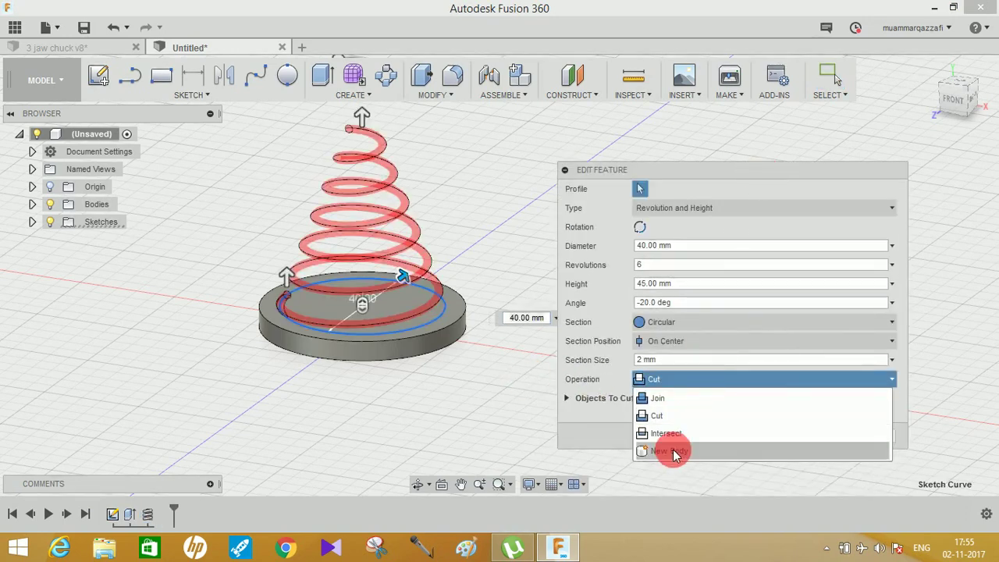
click(674, 454)
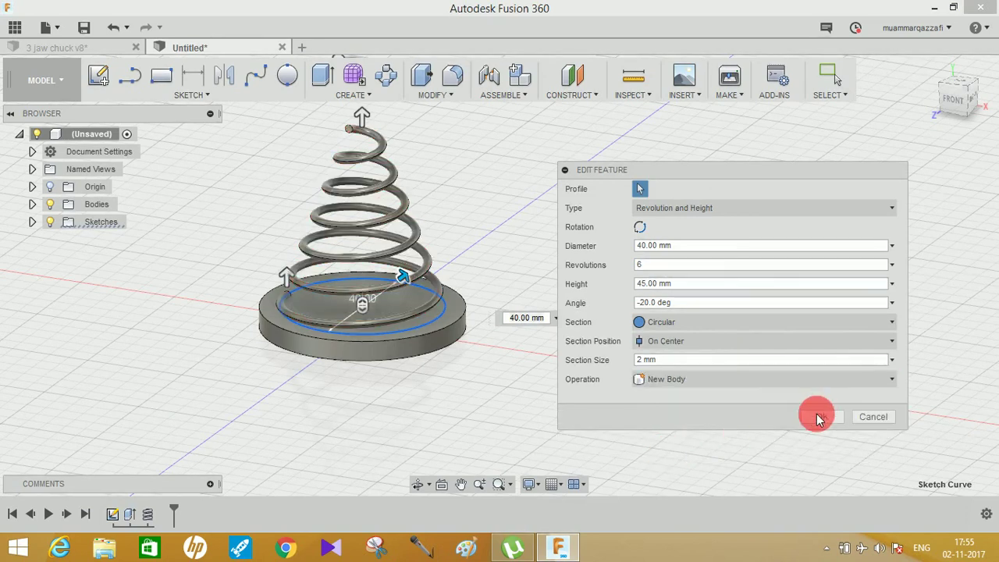
click(819, 418)
mouse_move(680, 245)
middle_down()
mouse_move(740, 283)
mouse_move(710, 284)
middle_up()
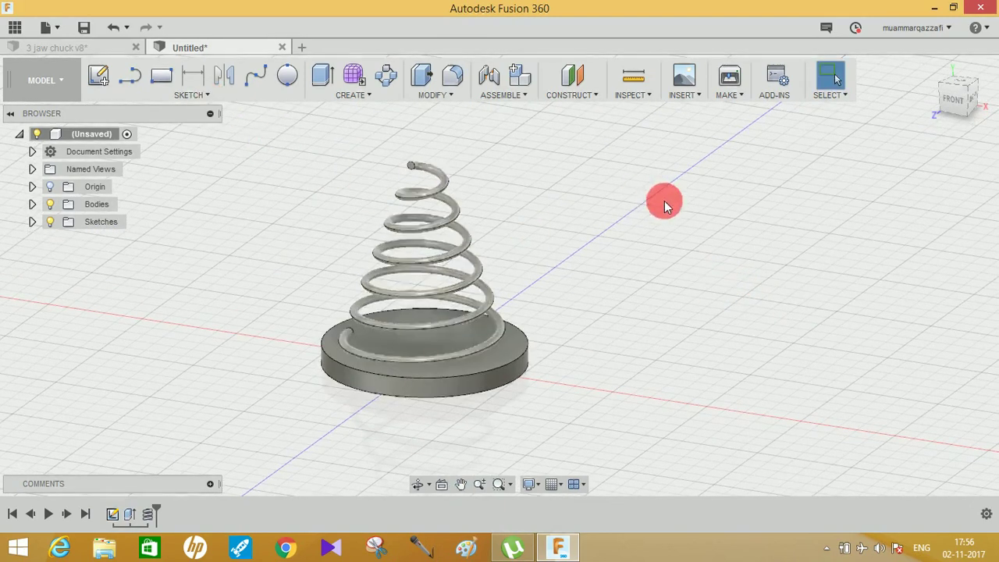
- Project the spring curve onto the disc's top face with Project to Surface
click(193, 94)
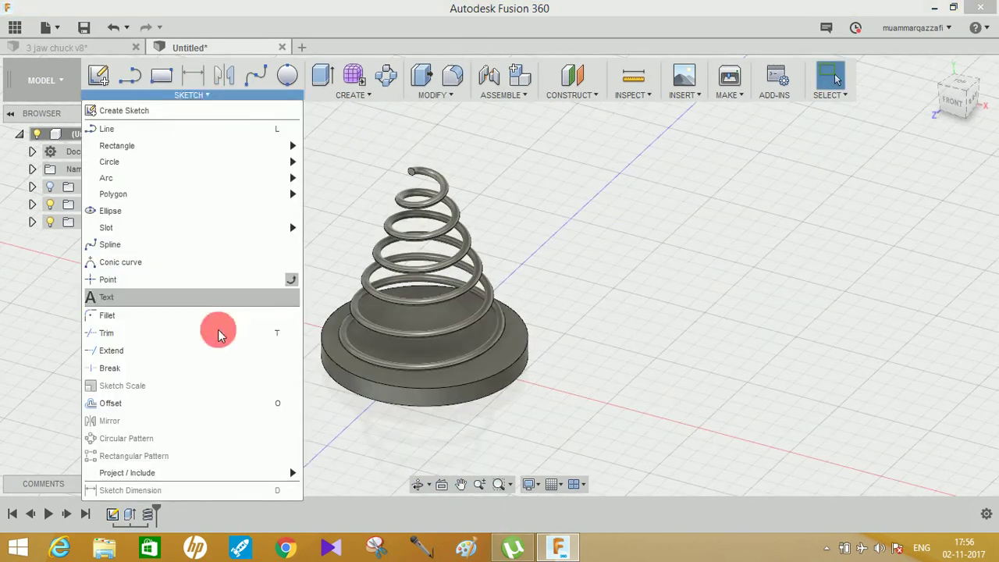
mouse_move(128, 473)
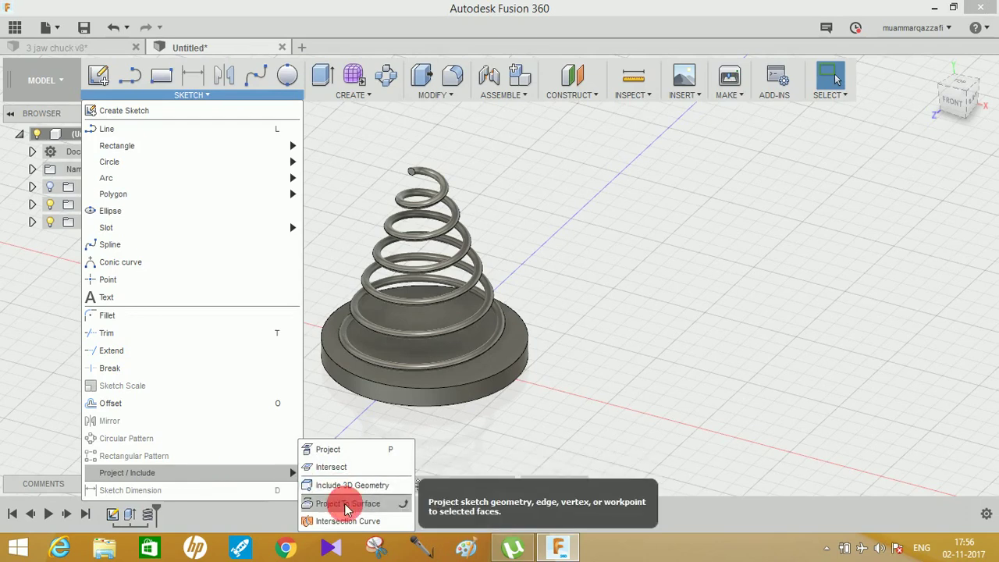
click(347, 509)
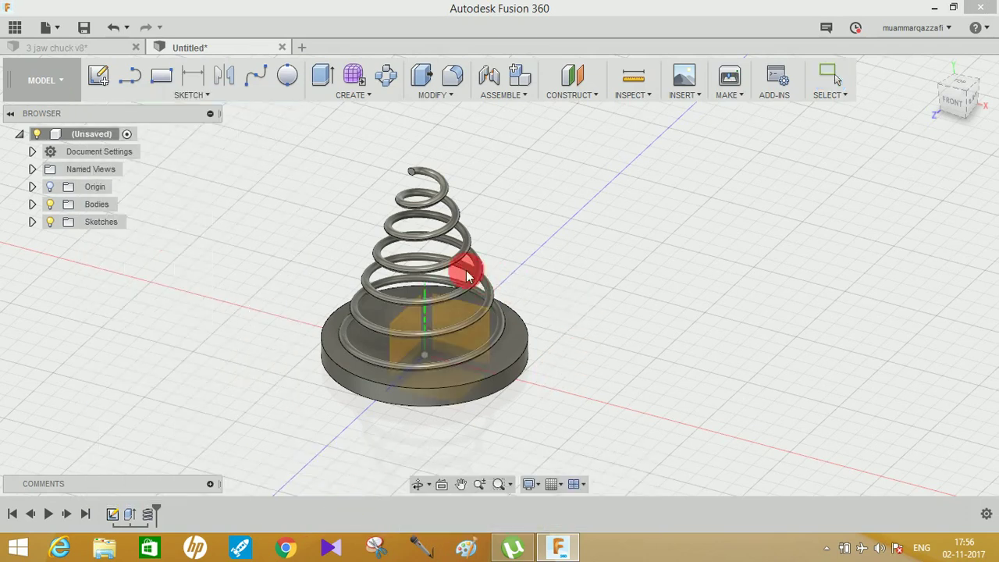
click(513, 341)
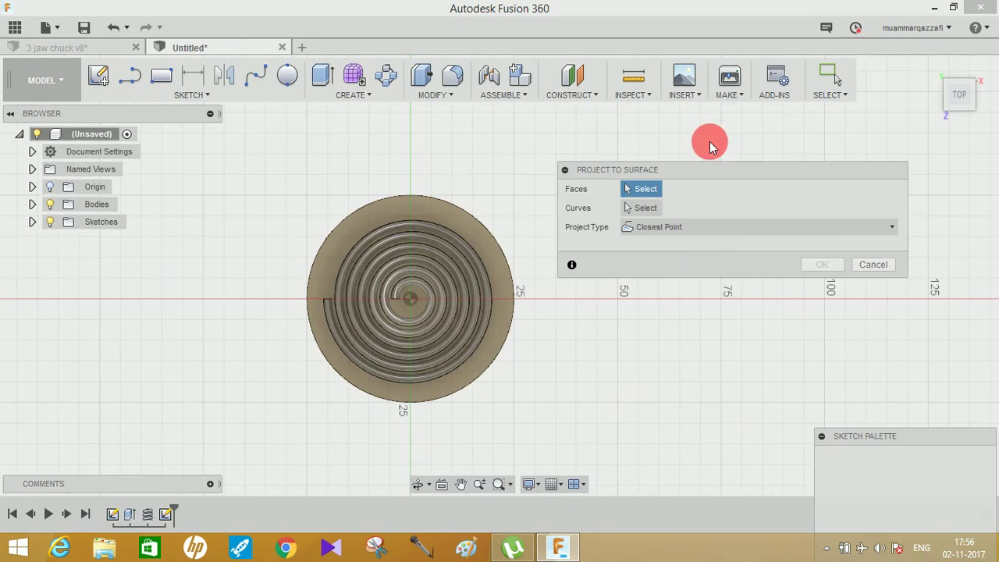
shift+middle_drag(620, 312, 531, 378)
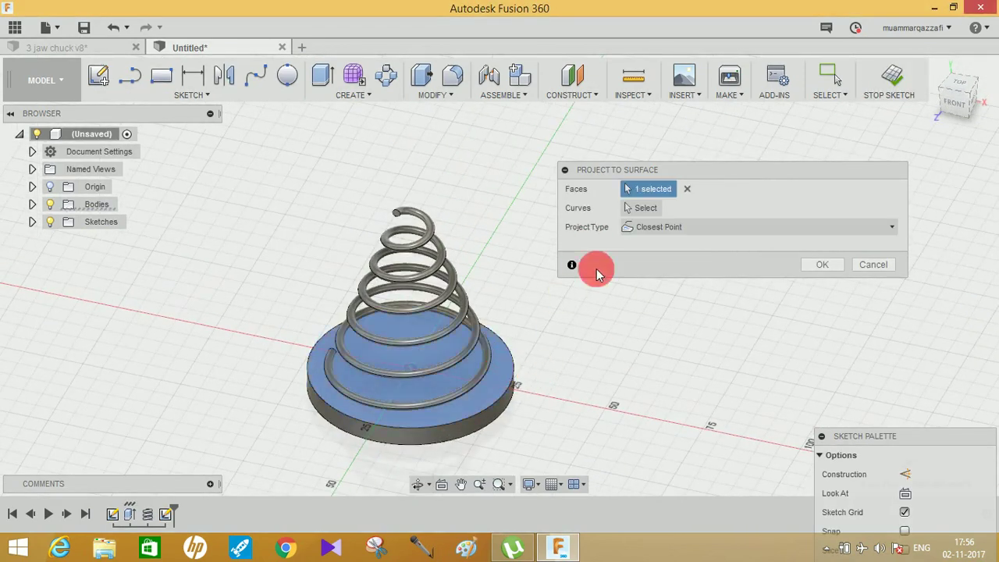
click(643, 208)
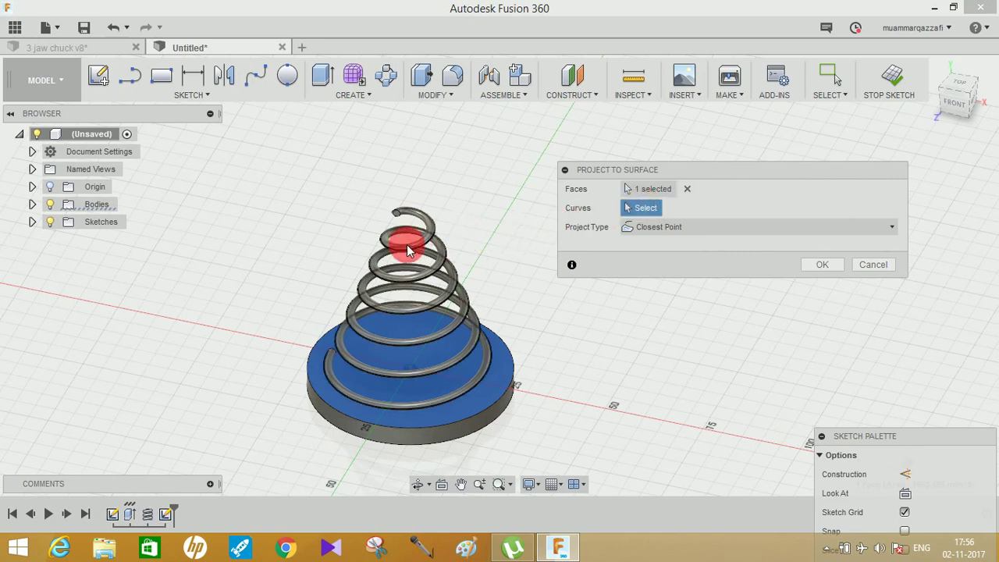
click(555, 349)
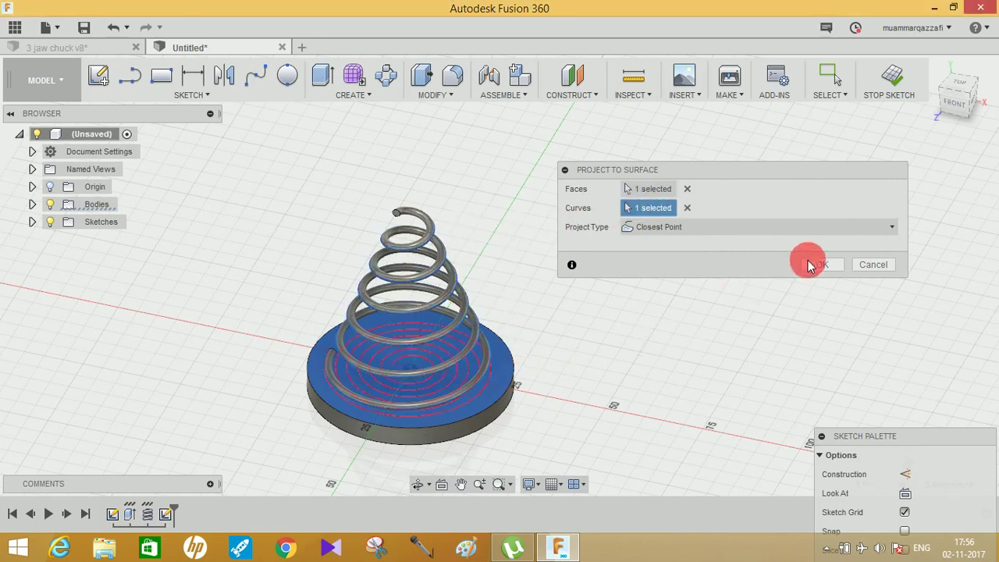
click(824, 264)
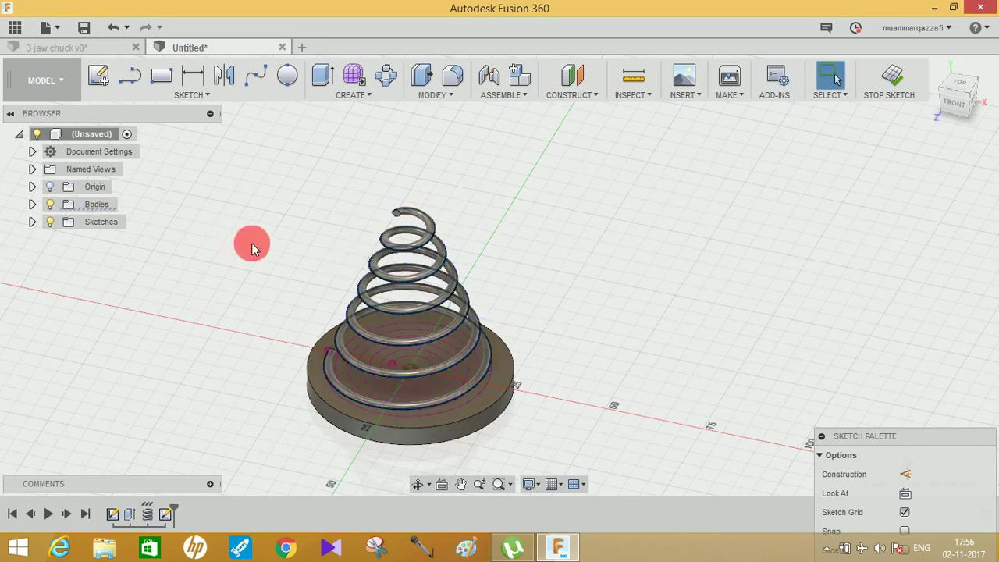
- Hide the spring body and zoom in on the disc
right_click(384, 278)
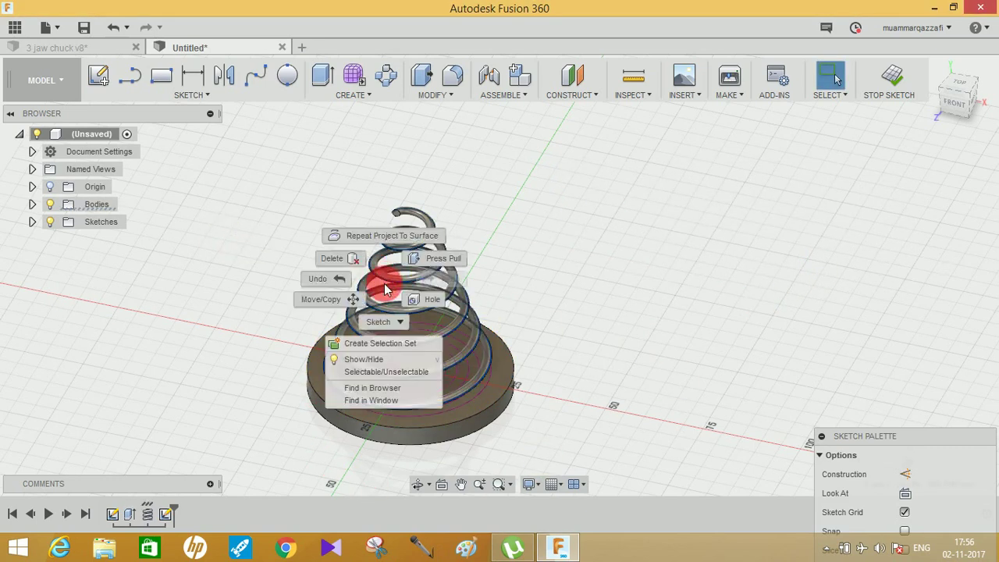
click(382, 360)
middle_drag(594, 370, 612, 331)
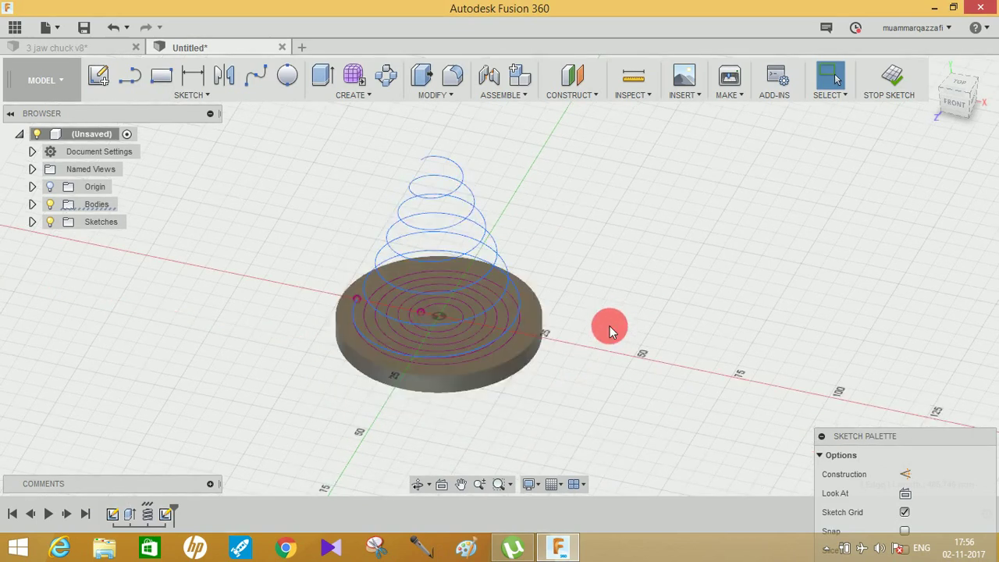
scroll(379, 427, up, 2)
scroll(379, 384, up, 3)
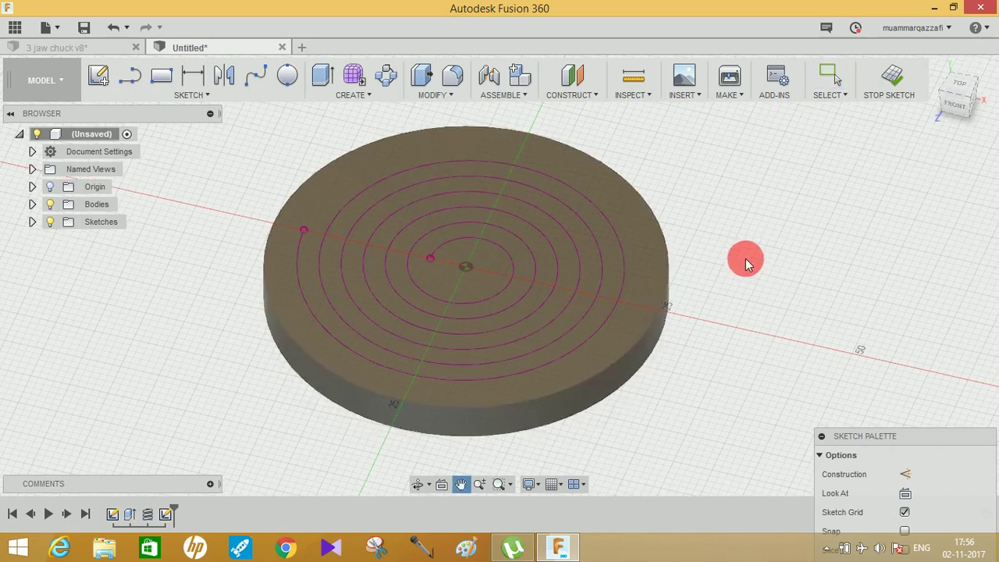
- Offset the projected spiral by 0.812 mm
key(o)
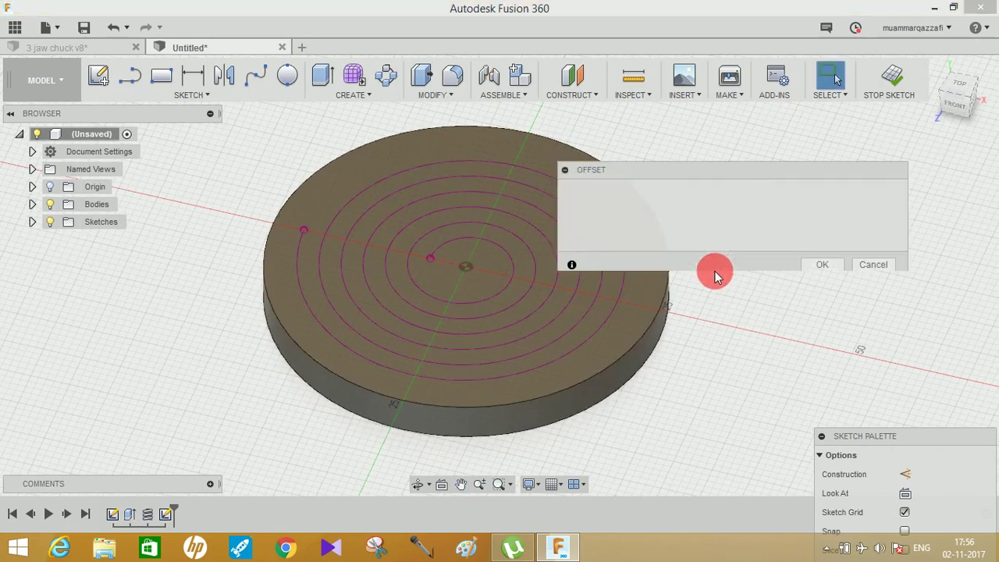
drag(726, 173, 779, 160)
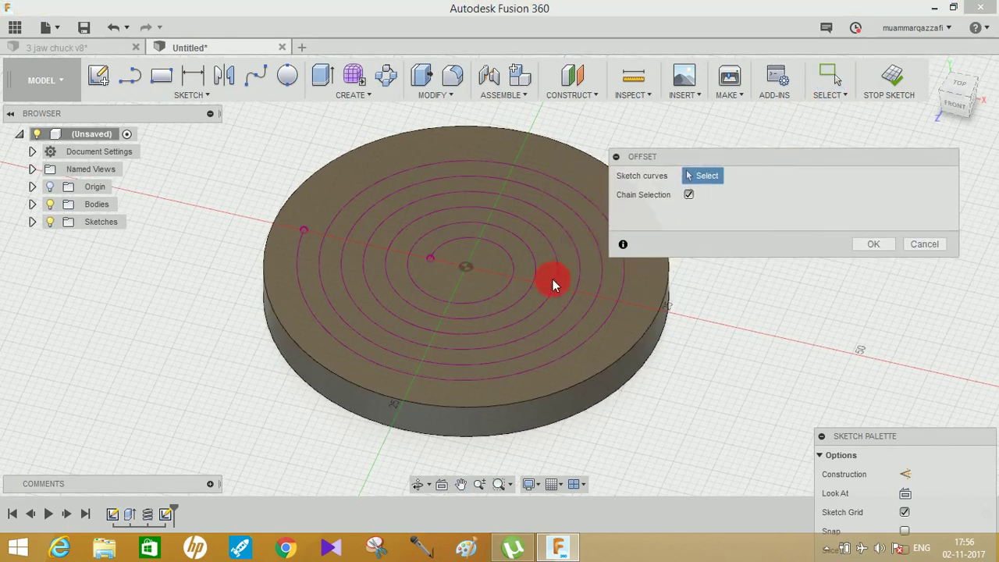
click(483, 310)
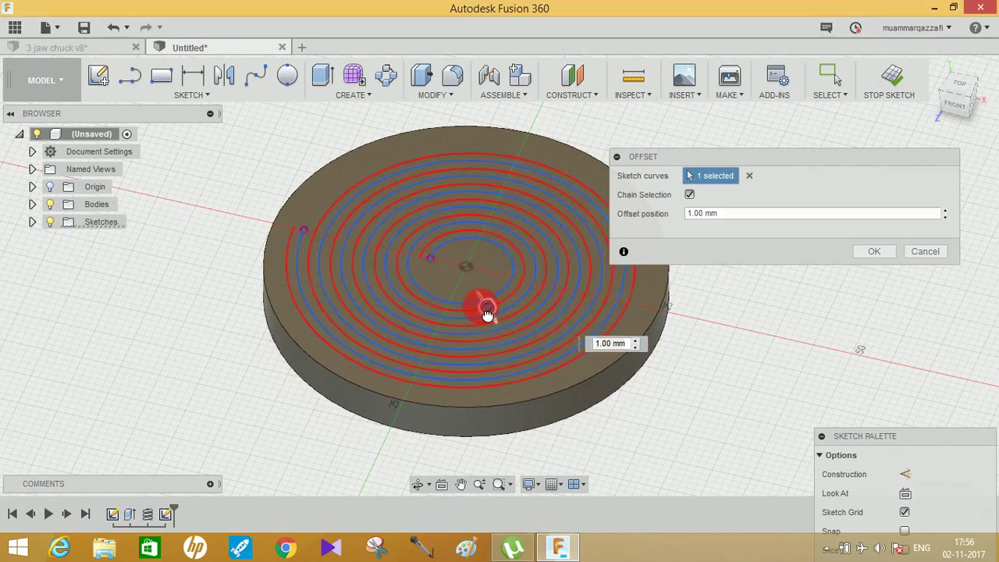
drag(485, 312, 475, 303)
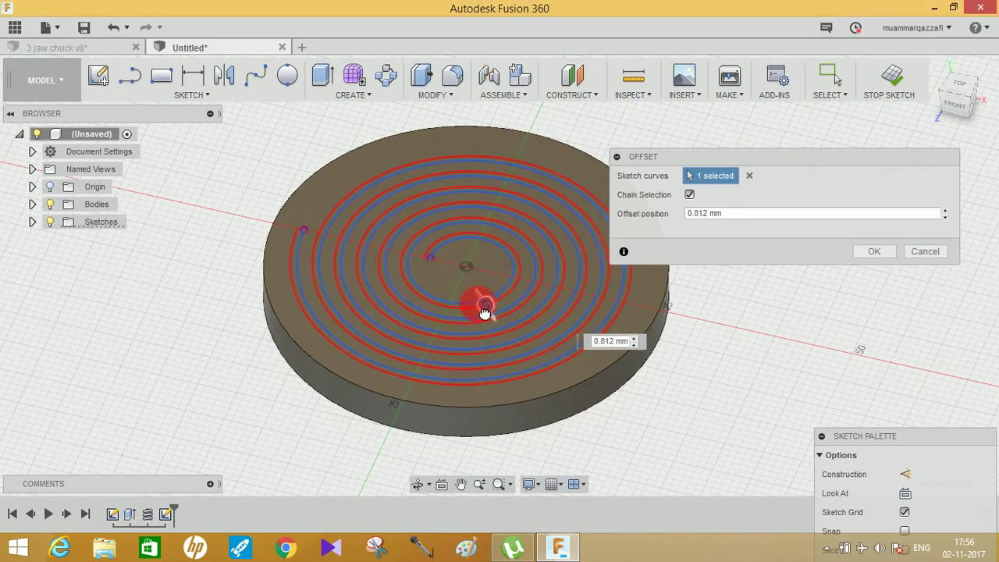
click(875, 252)
scroll(449, 269, up, 2)
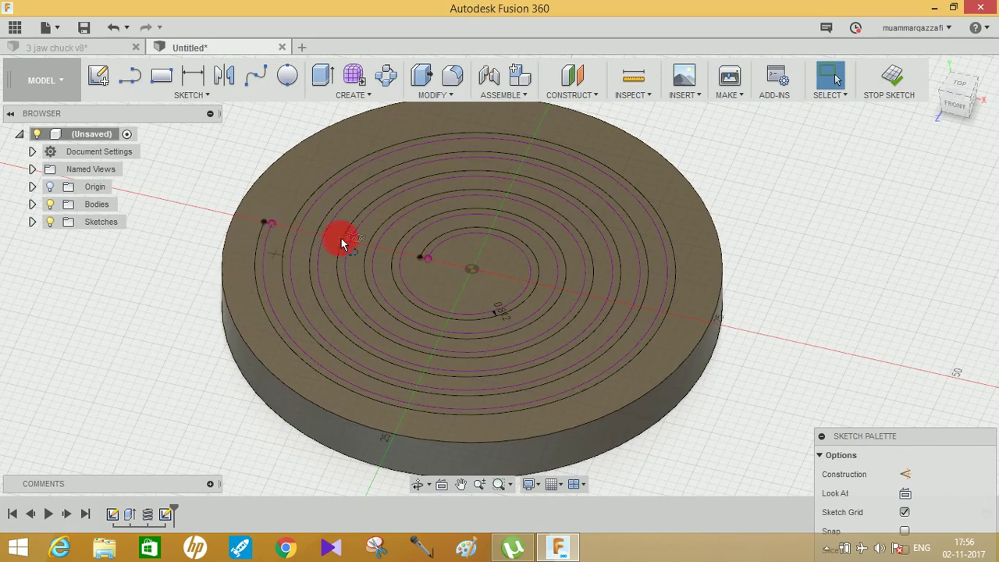
- Join the inner ends and the outer ends of the two spirals, then begin an extrusion
scroll(417, 261, up, 2)
scroll(428, 258, up, 1)
click(456, 258)
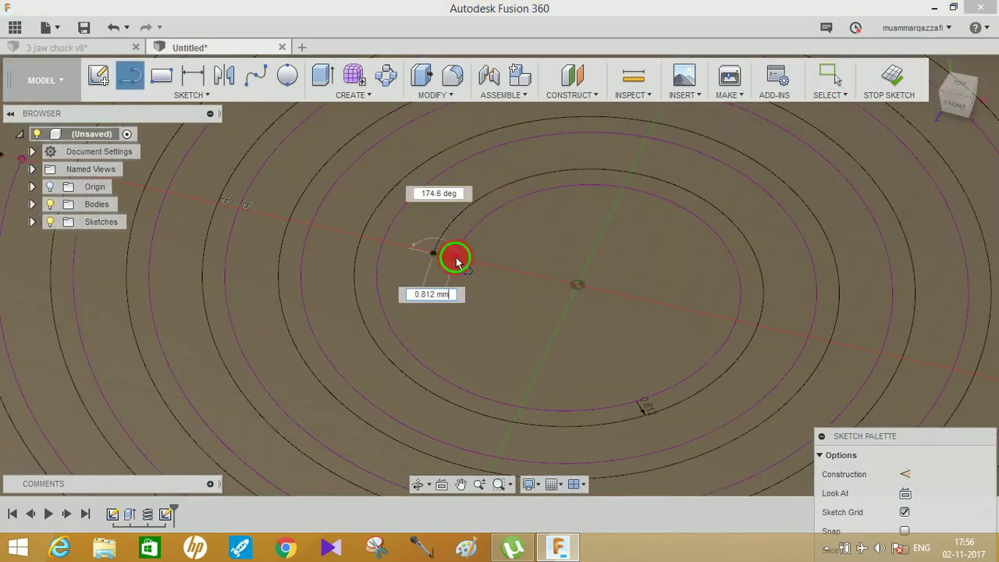
scroll(285, 287, down, 2)
middle_drag(279, 288, 457, 370)
click(263, 273)
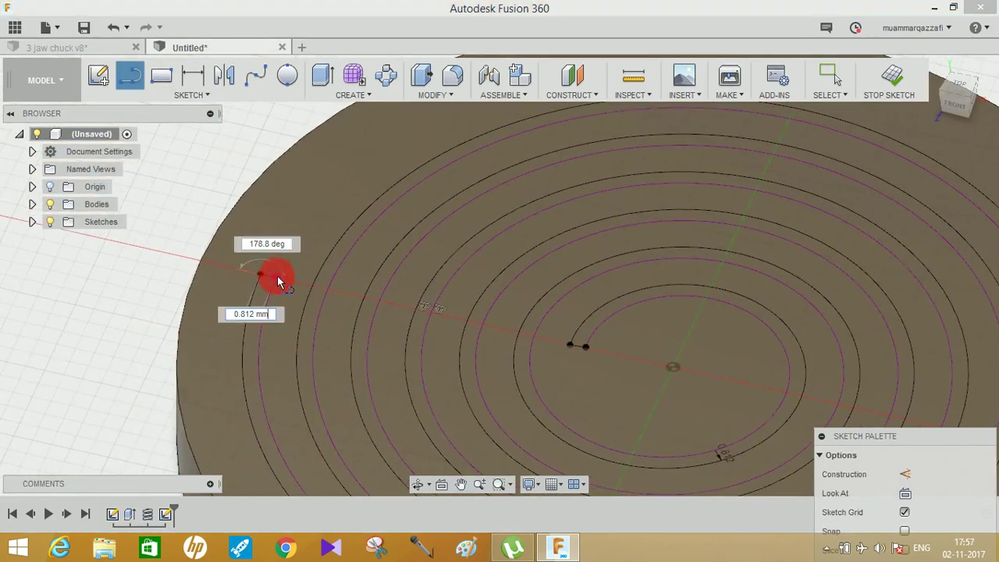
scroll(515, 265, down, 3)
scroll(593, 277, down, 2)
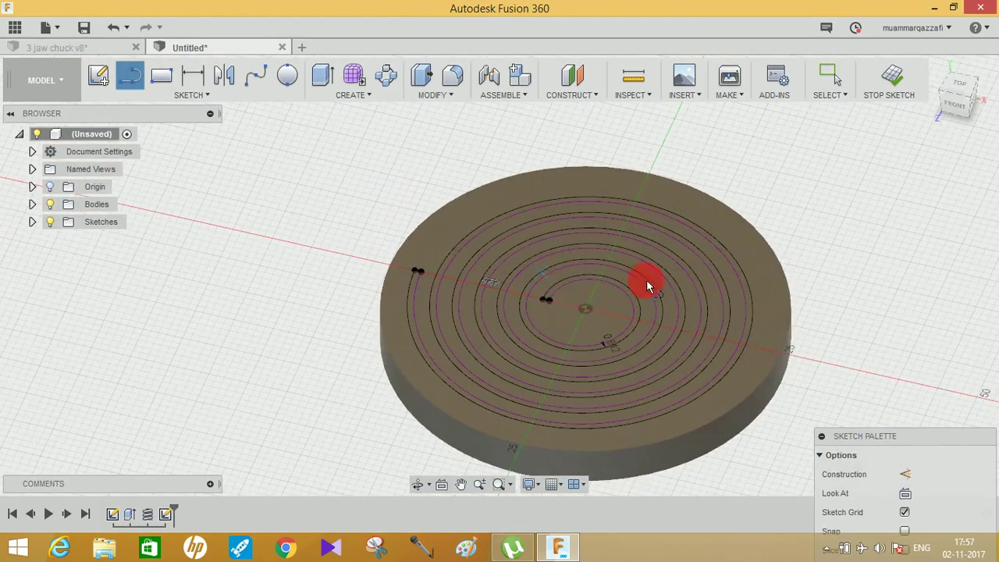
scroll(742, 234, down, 2)
scroll(359, 119, down, 1)
click(323, 75)
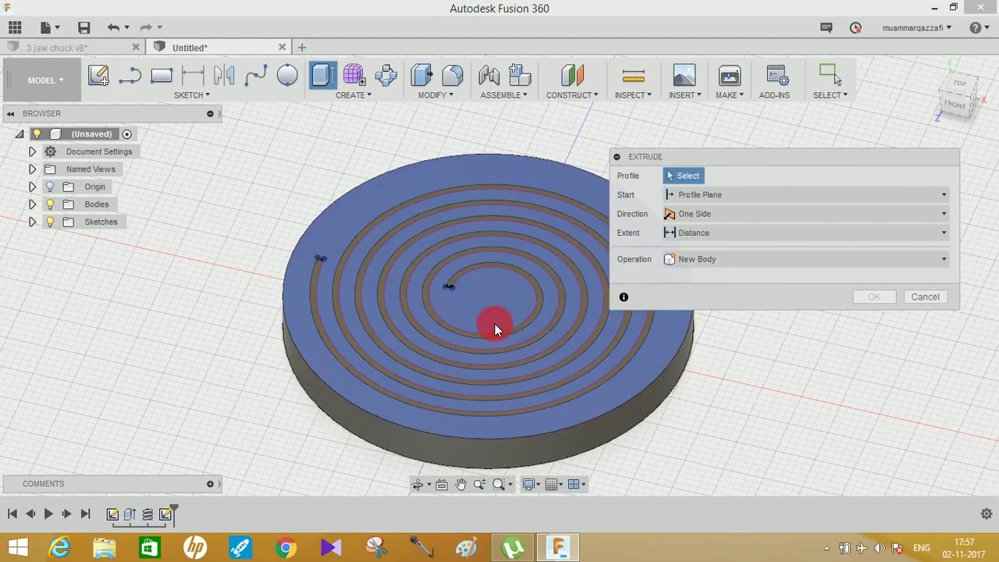
- Extrude the closed spiral band 2 mm into a raised wall on the disc as a new body
middle_drag(791, 417, 610, 386)
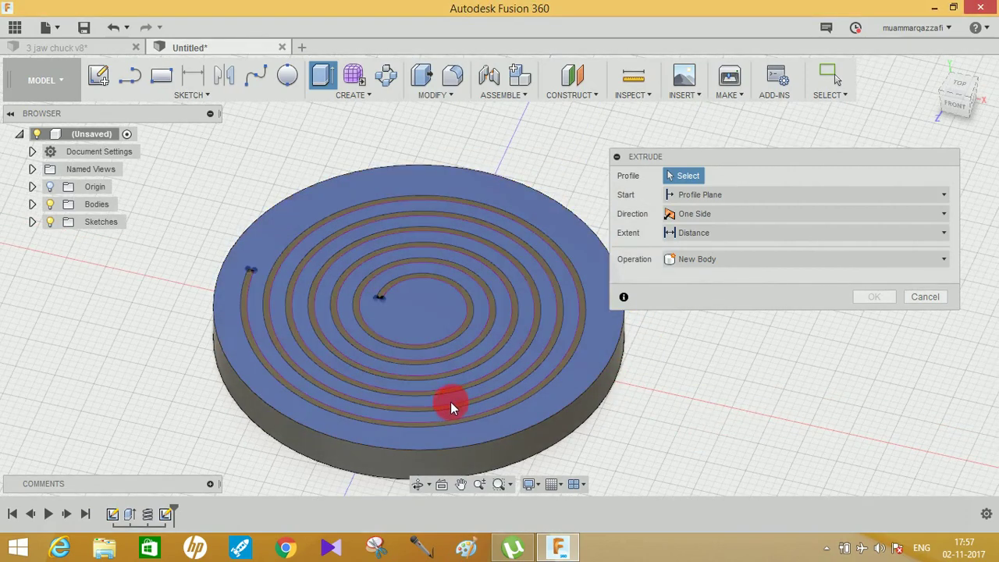
click(445, 422)
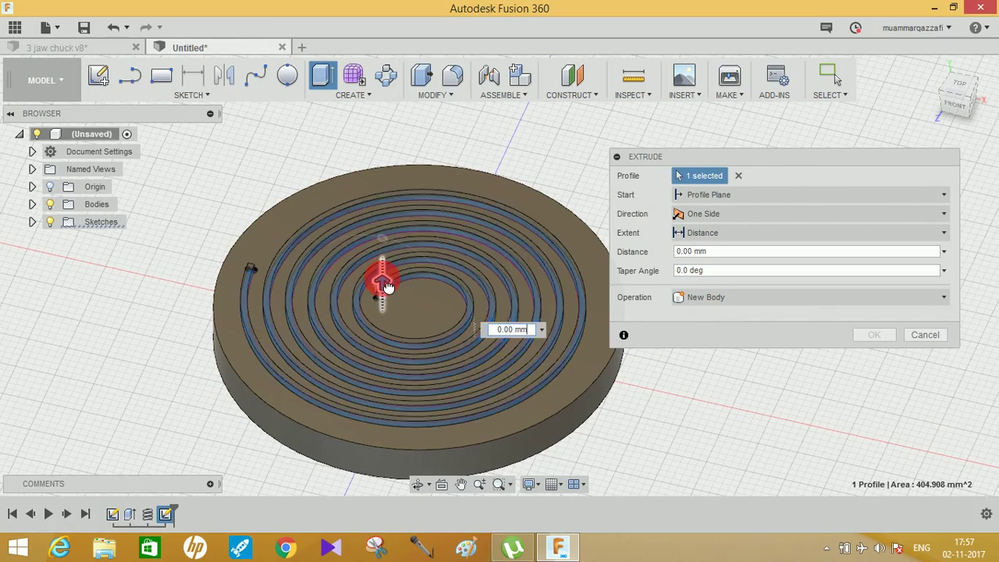
text(2)
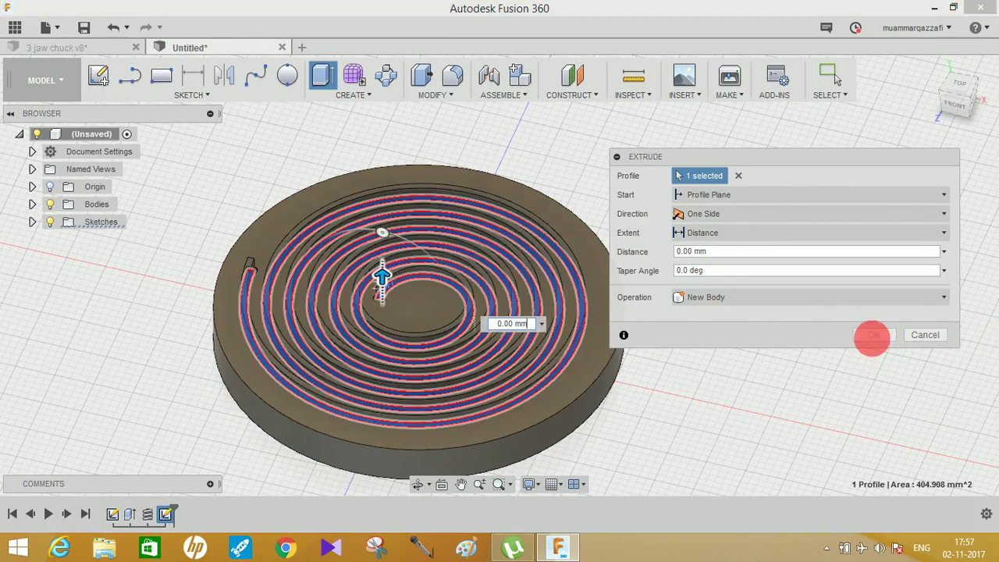
key(Return)
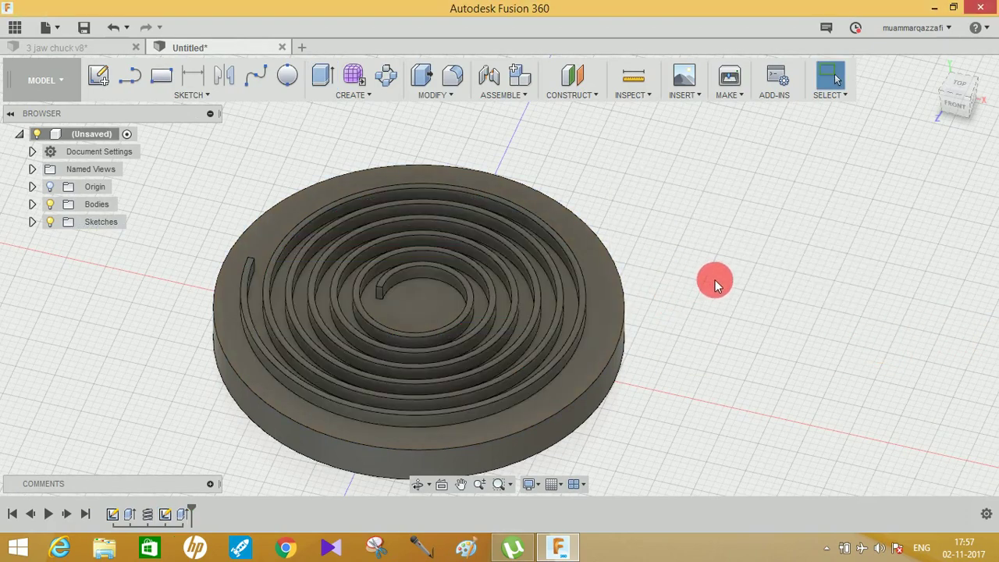
mouse_move(718, 272)
shift+middle_down()
mouse_move(731, 245)
mouse_move(669, 276)
mouse_move(466, 275)
shift+middle_up()
- Apply blue anodized aluminium from the Metal > Aluminum appearances to the whole body
key(Escape)
right_click(731, 204)
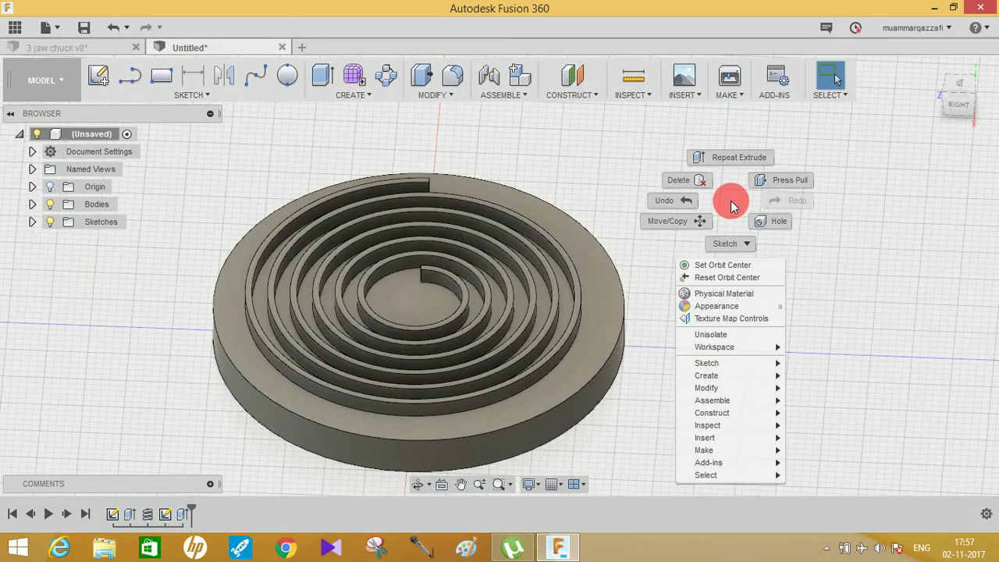
click(719, 308)
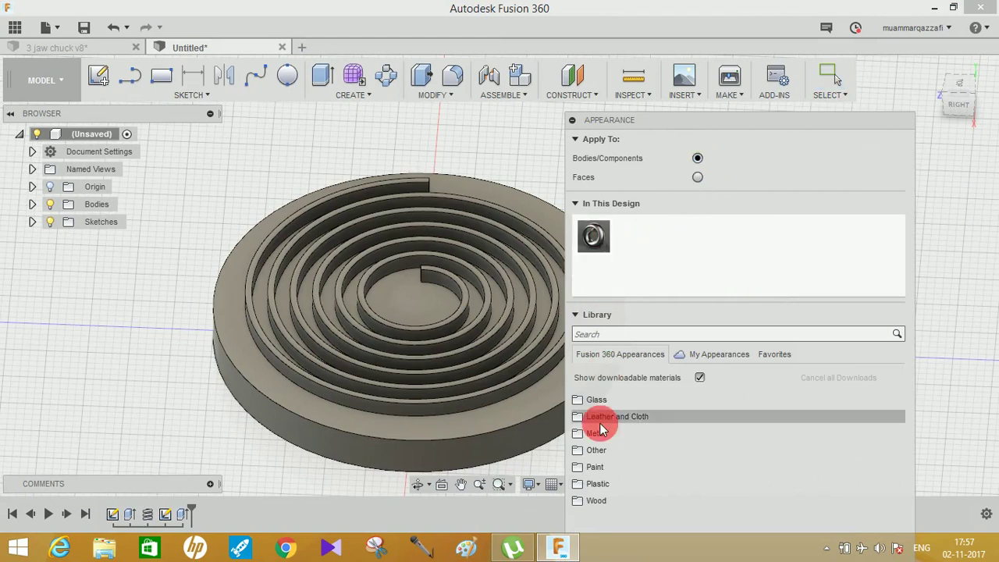
click(601, 435)
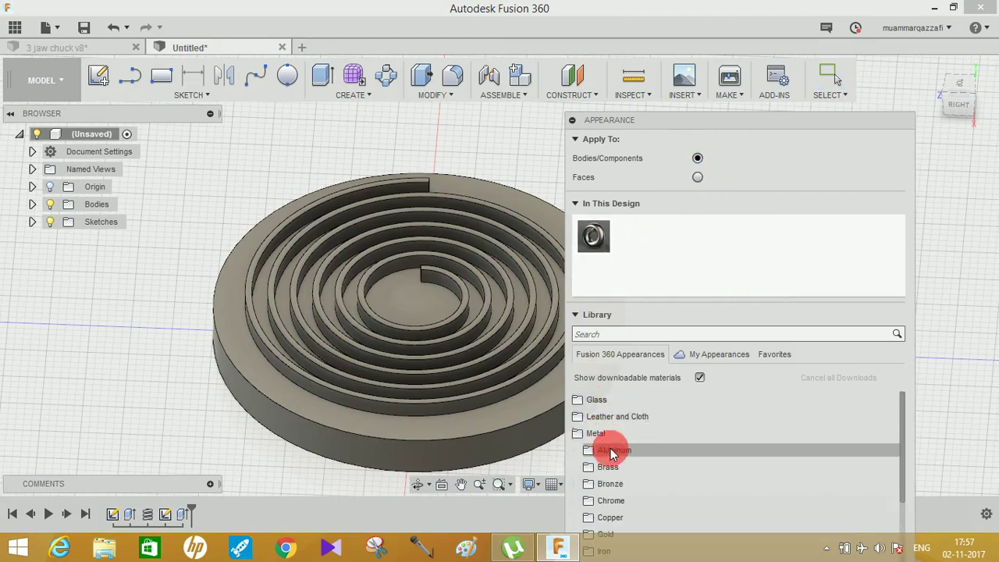
click(609, 452)
drag(618, 486, 485, 438)
- Switch appearance application to Faces and paint the disc and spiral Anodized Glossy (Red)
click(697, 177)
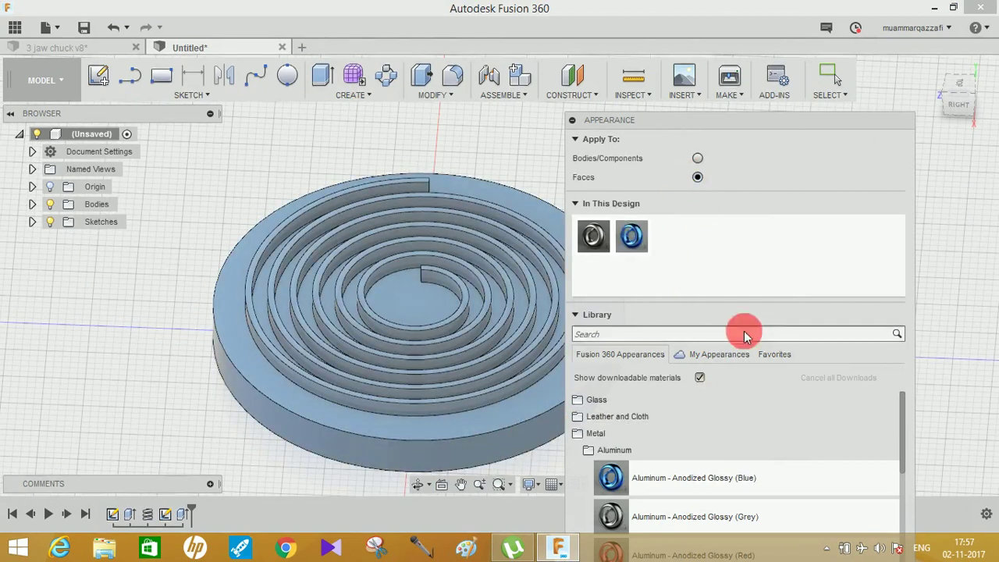
scroll(726, 453, down, 3)
mouse_move(706, 422)
mouse_down()
mouse_move(486, 349)
mouse_move(463, 305)
mouse_move(369, 340)
mouse_up()
scroll(510, 315, up, 5)
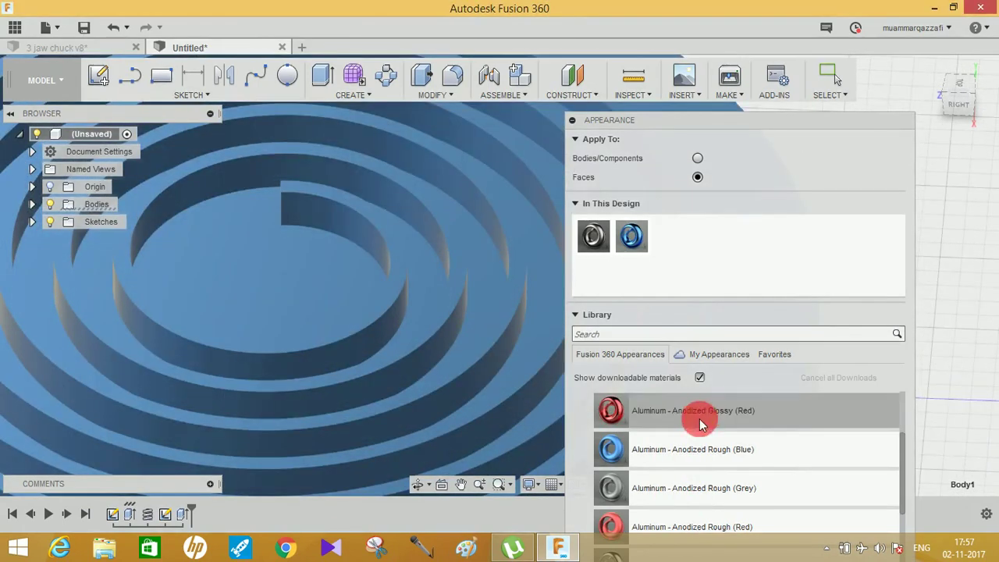
drag(698, 416, 438, 319)
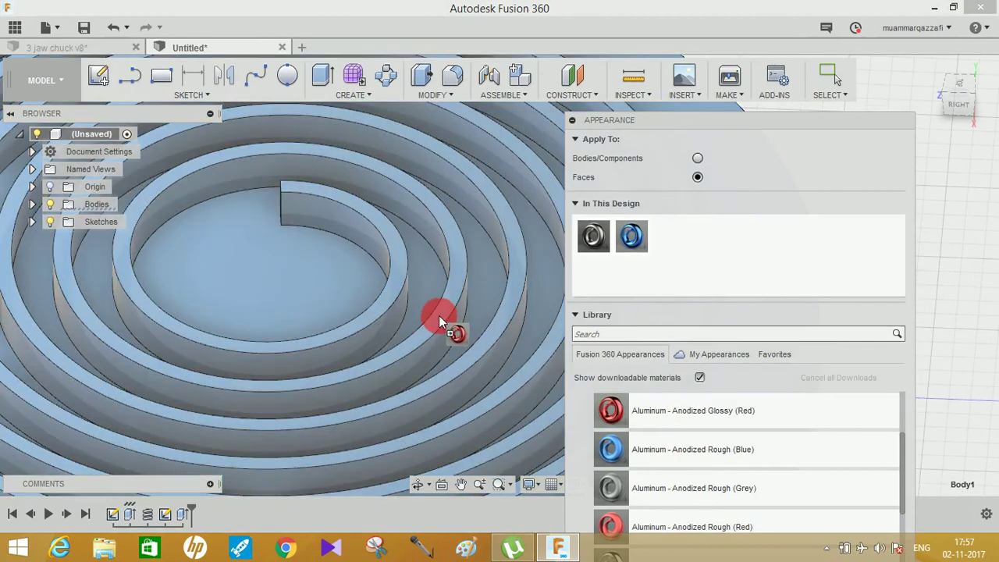
drag(535, 309, 407, 341)
drag(413, 342, 458, 339)
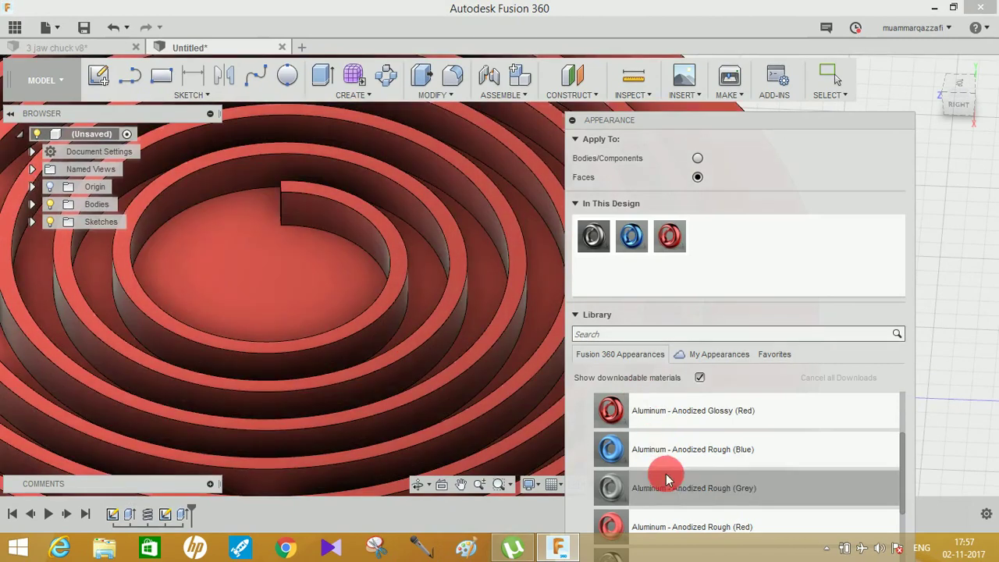
- Give the spiral wall's top faces the Anodized Rough (Blue) appearance
scroll(669, 466, down, 3)
scroll(672, 478, up, 1)
scroll(670, 464, up, 3)
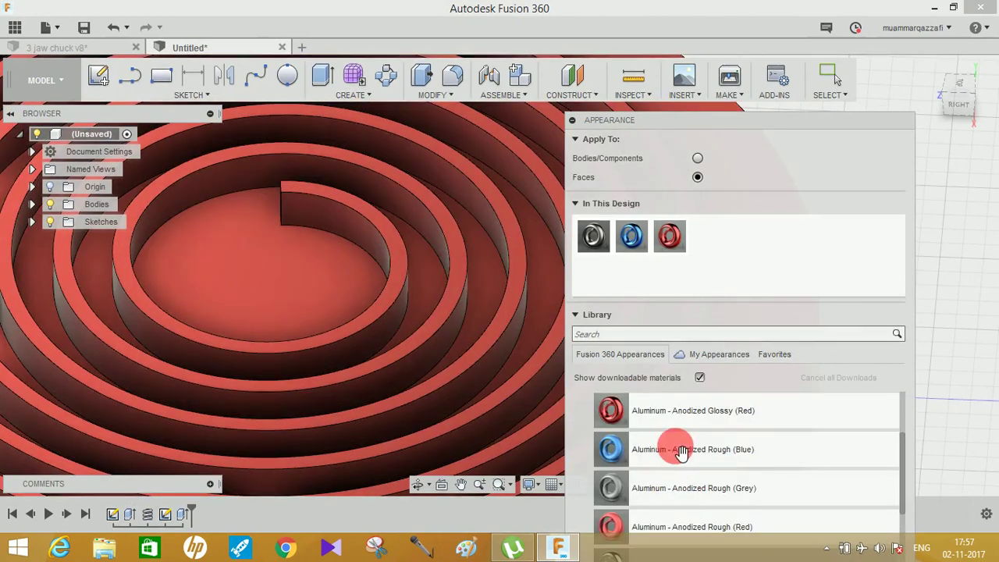
drag(716, 456, 410, 361)
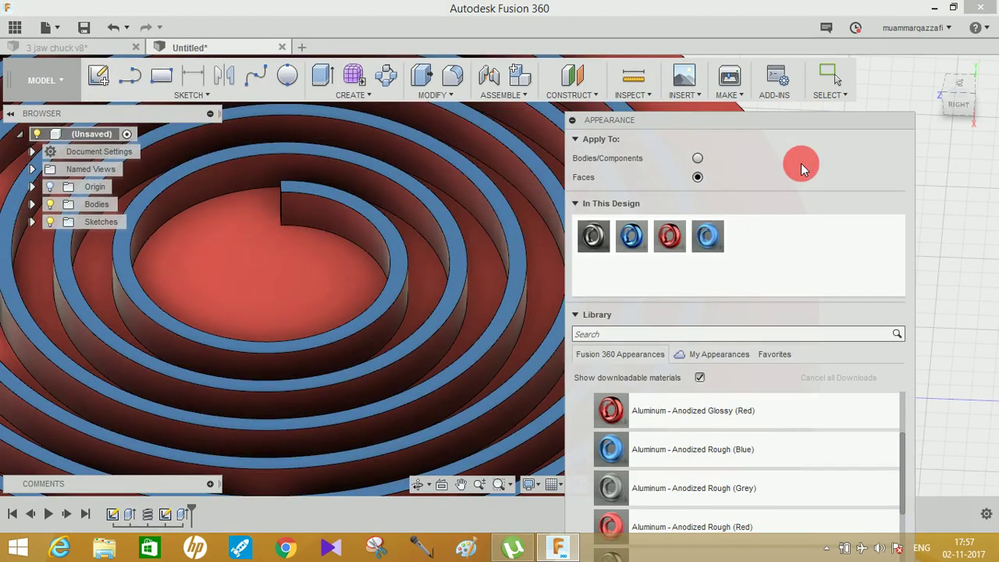
- Close the appearance panel, check the red disc from Top view, then go to '3 jaw chuck v8'
key(Escape)
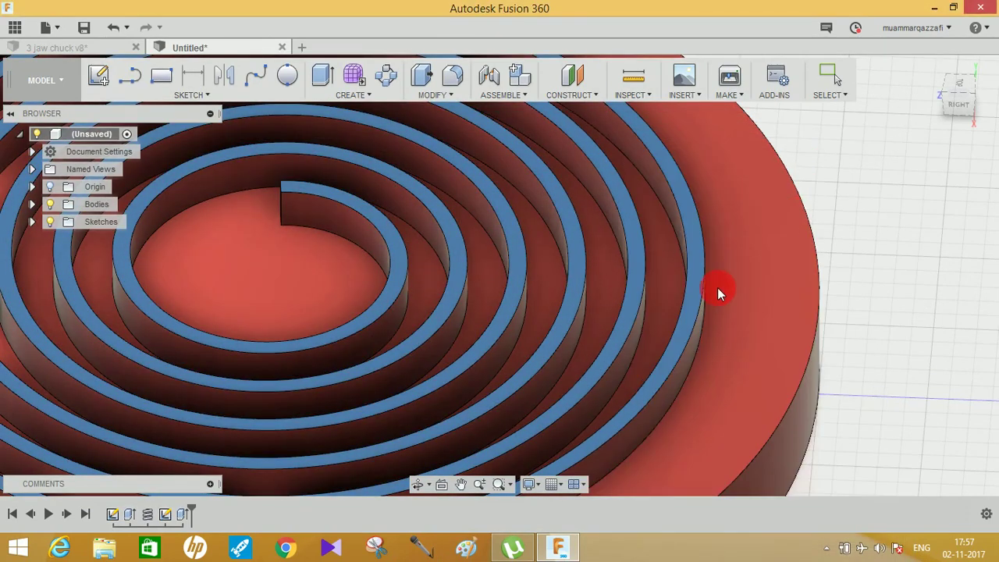
scroll(839, 297, down, 2)
scroll(838, 296, down, 2)
shift+middle_drag(914, 328, 824, 269)
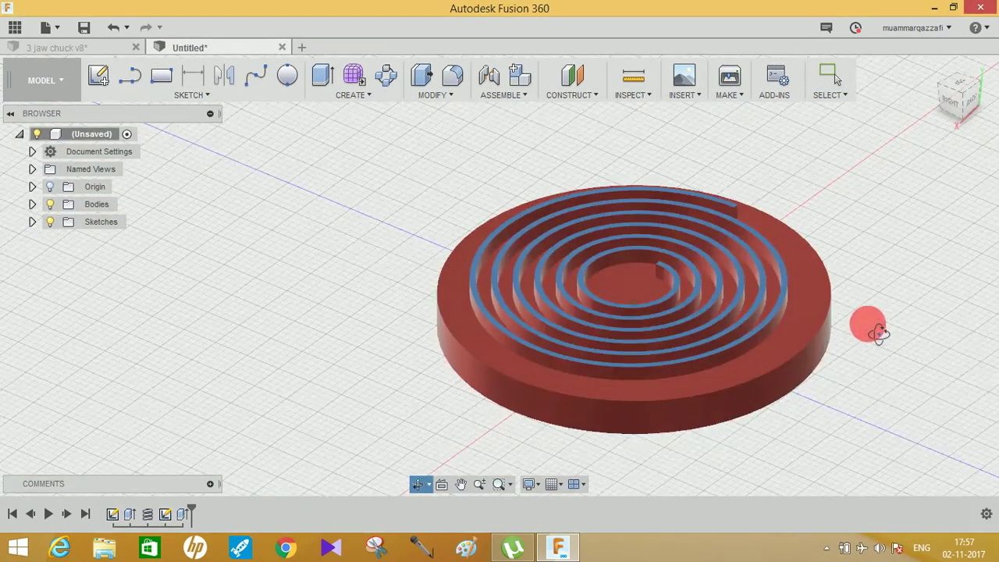
scroll(823, 270, up, 3)
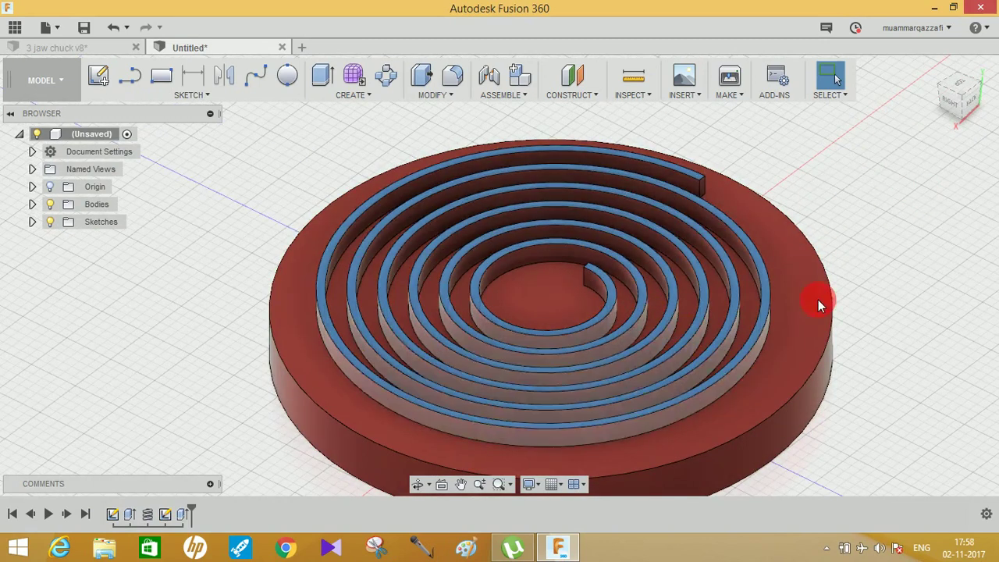
click(966, 92)
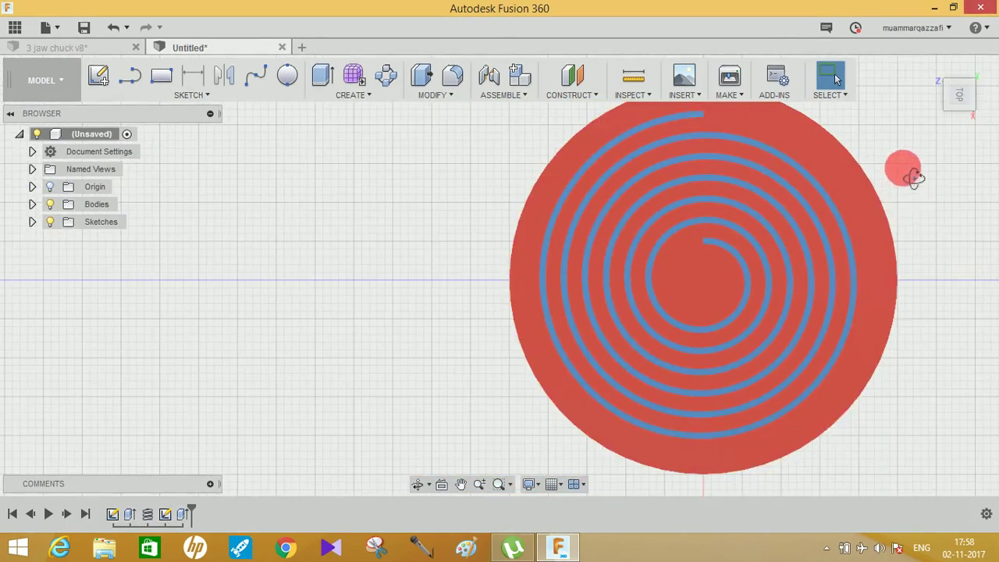
mouse_move(914, 178)
shift+middle_down()
mouse_move(881, 129)
mouse_move(808, 205)
shift+middle_up()
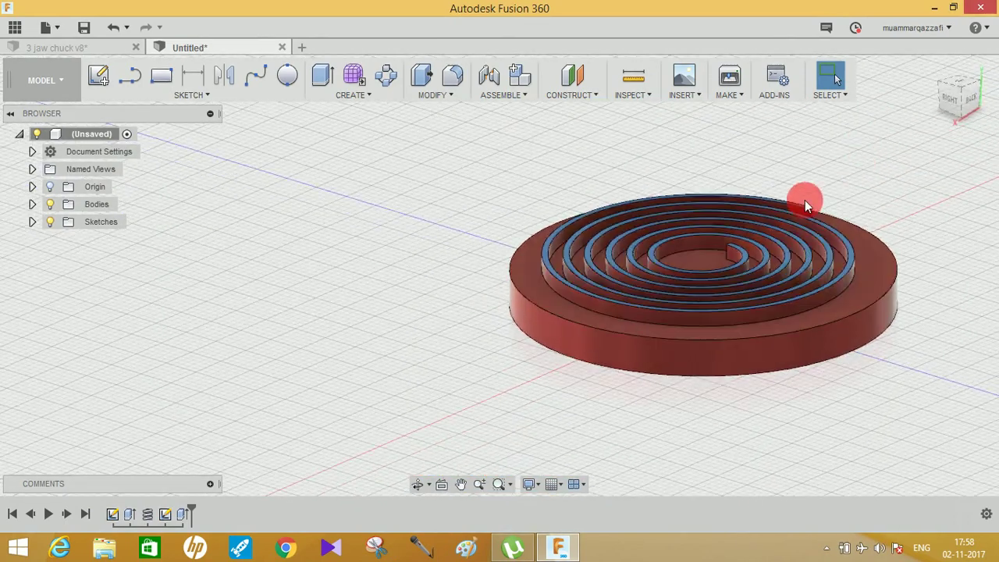
click(79, 48)
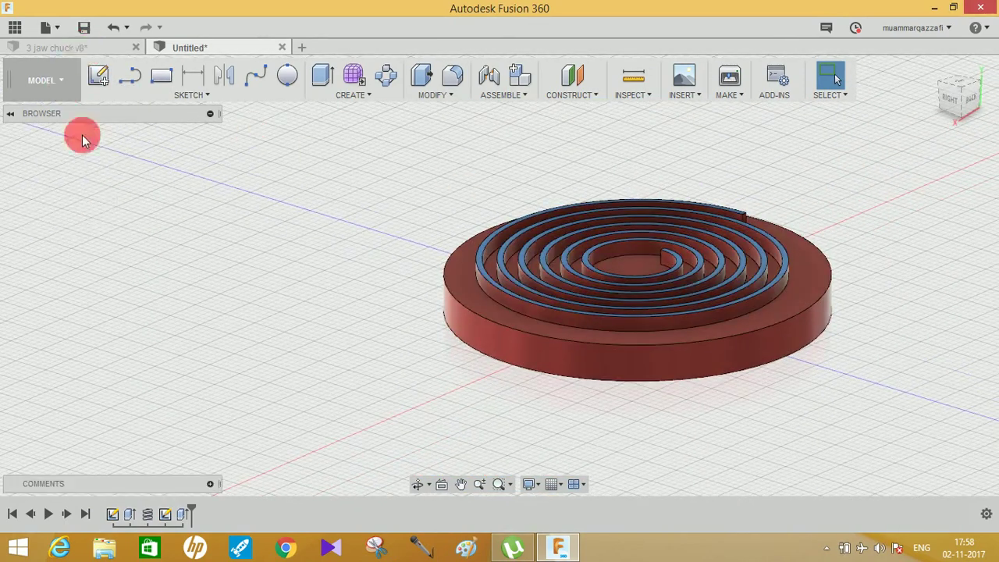
- Make JAW:1, the grey base housing and the red pinion gear visible in the Browser
mouse_move(795, 322)
shift+middle_down()
mouse_move(786, 301)
mouse_move(792, 334)
shift+middle_up()
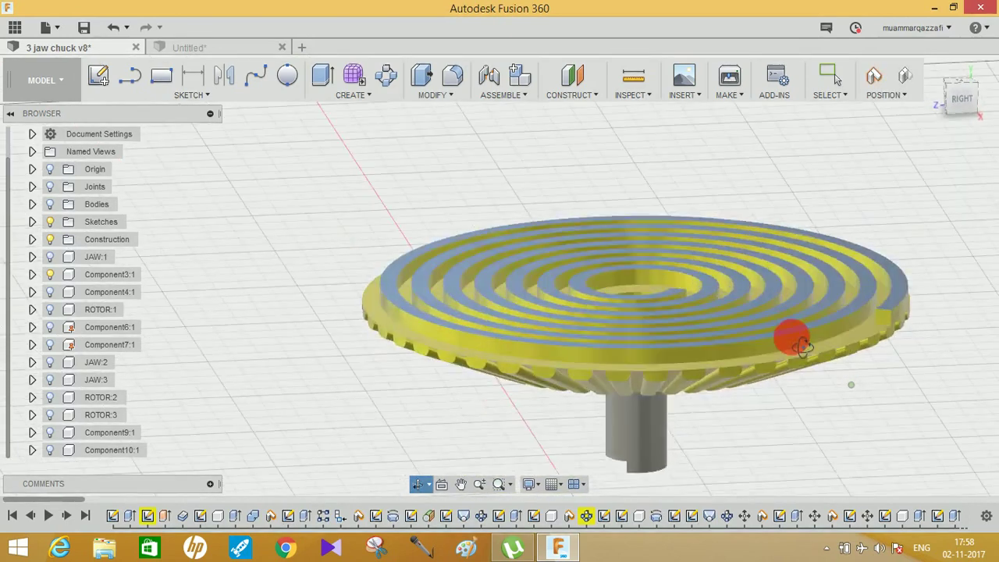
click(48, 257)
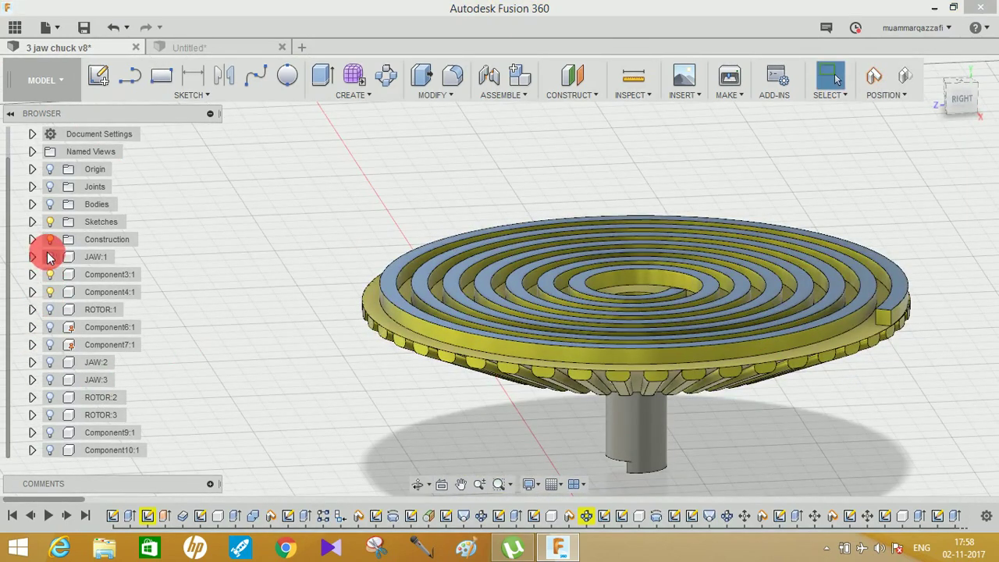
click(50, 327)
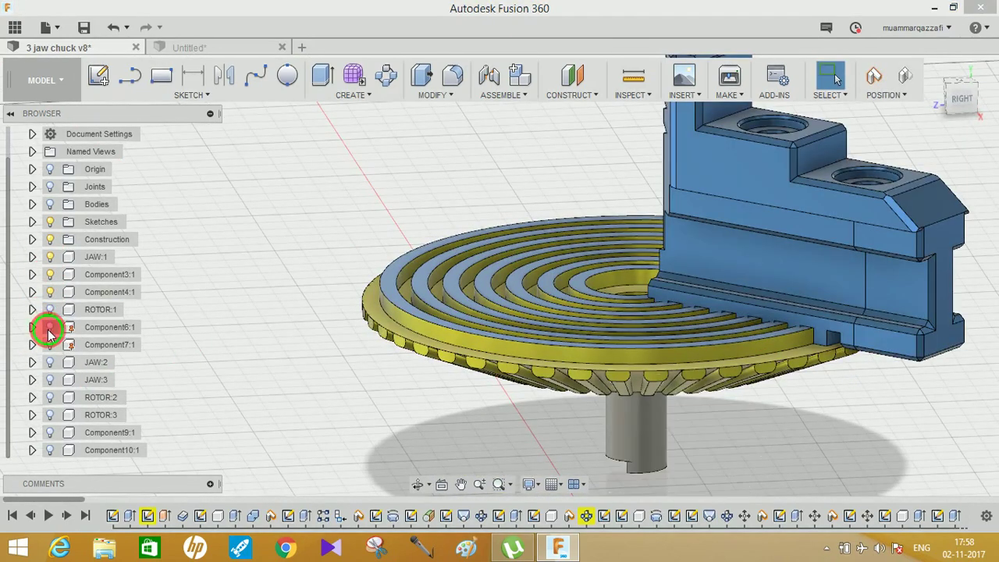
click(50, 345)
click(50, 362)
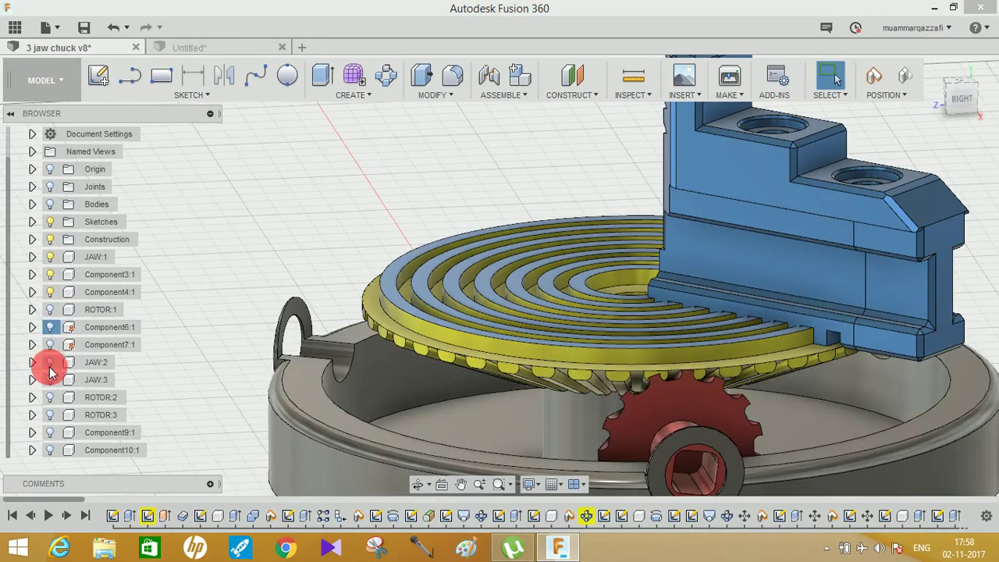
- Make JAW:2, JAW:3, both bevel rotors, the mounting bolts and remaining hidden components visible
click(50, 362)
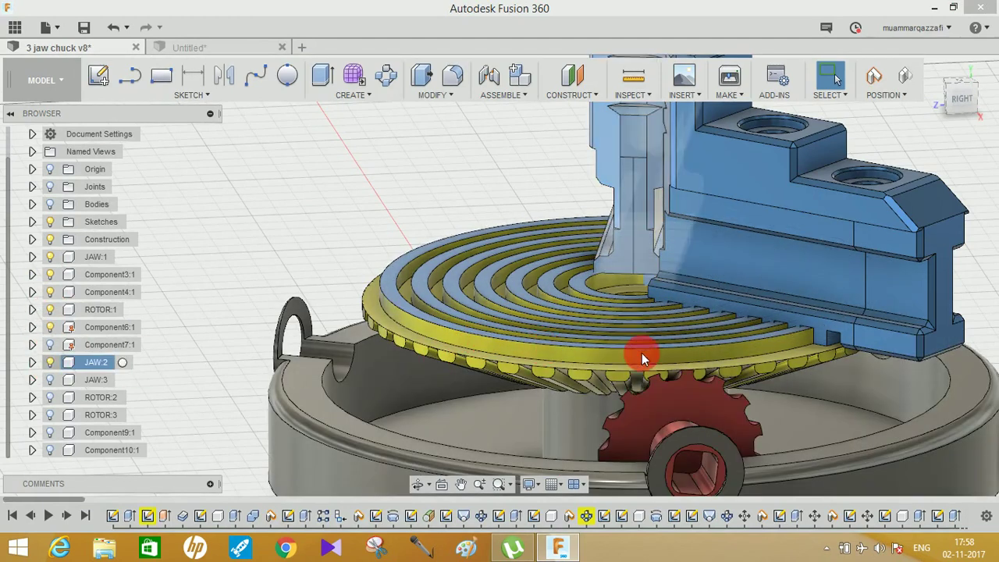
click(50, 379)
click(50, 397)
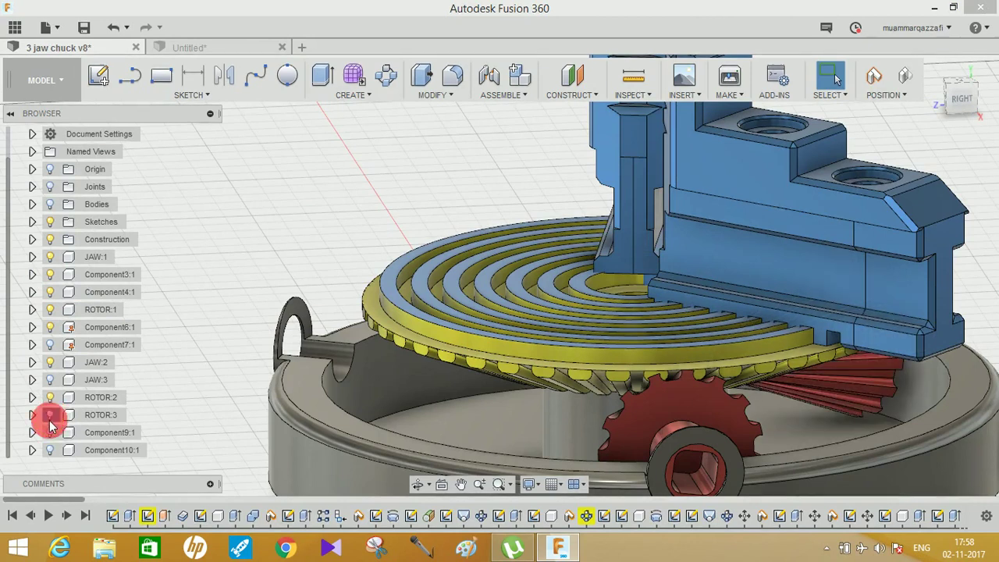
click(50, 449)
click(50, 414)
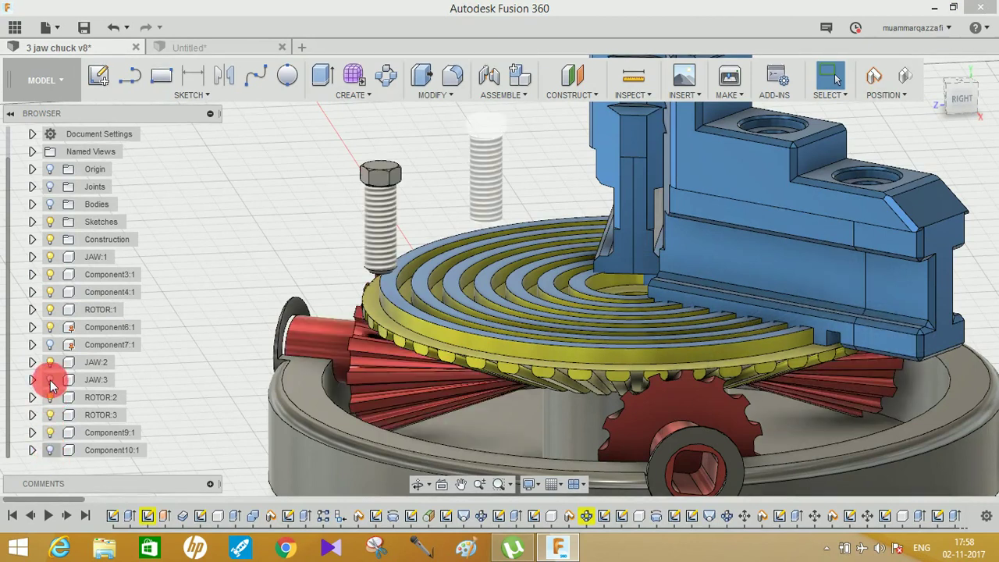
click(50, 344)
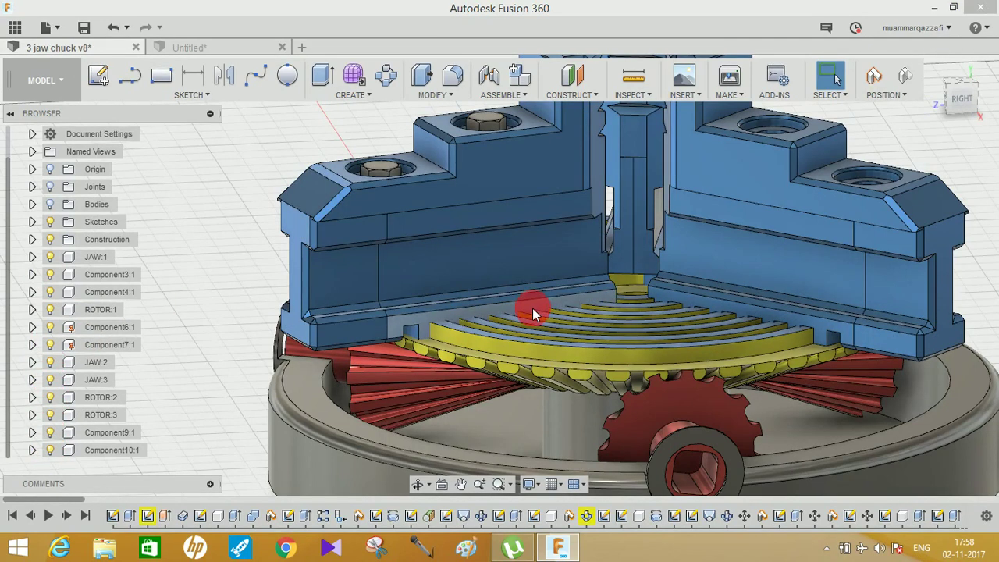
- Turn the red pinion so the scroll plate rotates and the three jaws slide toward the centre
scroll(720, 336, down, 3)
scroll(676, 274, down, 3)
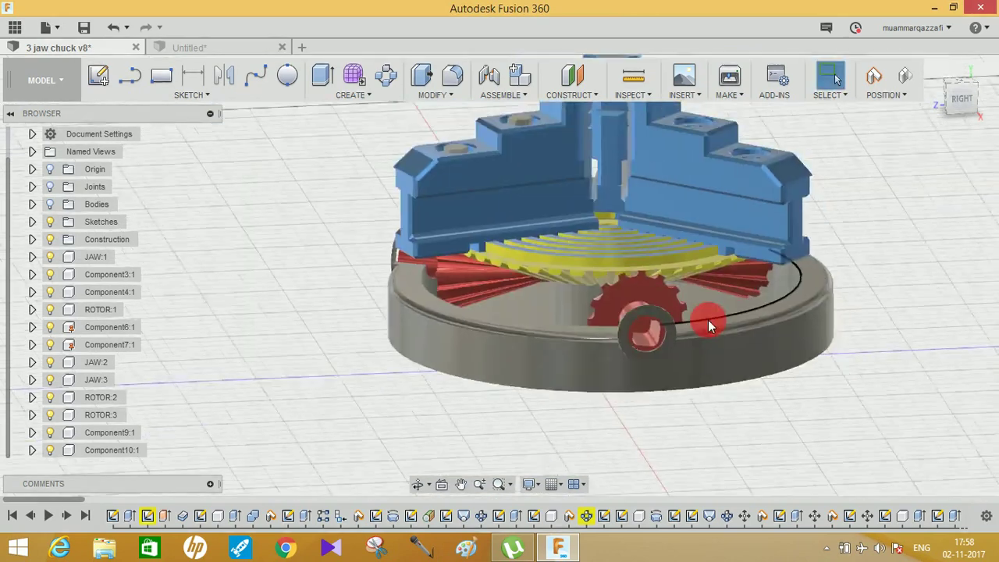
mouse_move(706, 340)
shift+middle_down()
mouse_move(786, 339)
mouse_move(680, 435)
mouse_move(829, 241)
mouse_move(576, 400)
shift+middle_up()
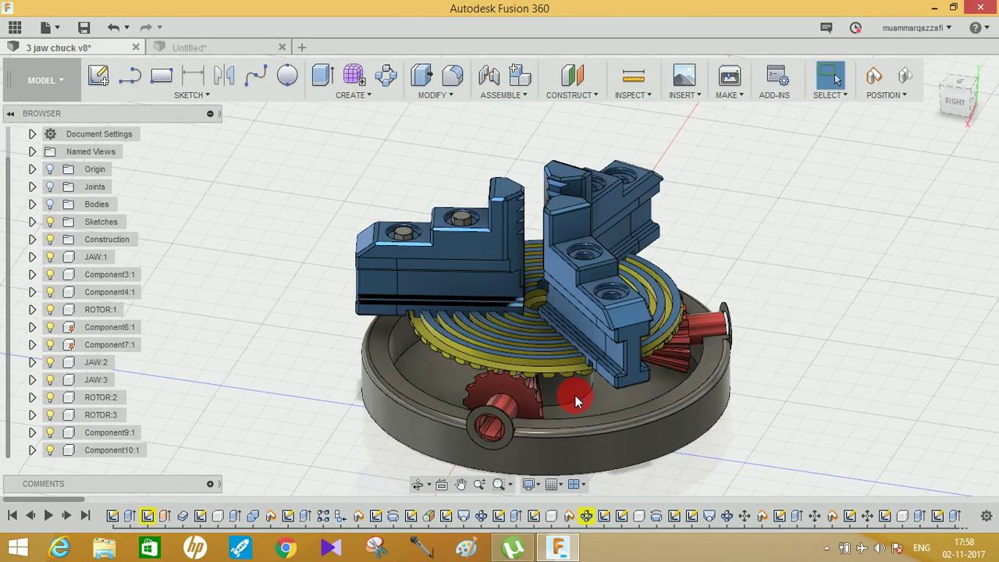
mouse_move(526, 391)
mouse_down()
mouse_move(520, 421)
mouse_move(480, 384)
mouse_move(512, 419)
mouse_move(507, 400)
mouse_move(475, 394)
mouse_move(528, 400)
mouse_move(525, 408)
mouse_move(500, 379)
mouse_move(466, 391)
mouse_move(459, 412)
mouse_move(466, 418)
mouse_move(463, 402)
mouse_move(485, 385)
mouse_move(510, 388)
mouse_move(500, 387)
mouse_up()
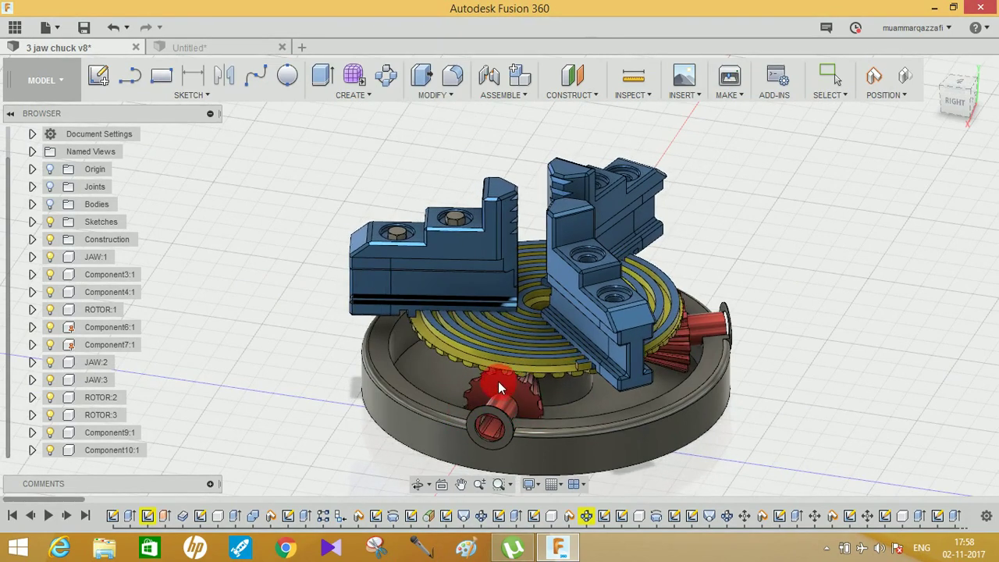
mouse_move(478, 349)
mouse_down()
mouse_move(526, 364)
mouse_move(575, 229)
mouse_move(505, 418)
mouse_move(523, 397)
mouse_move(473, 373)
mouse_move(561, 311)
mouse_move(618, 333)
mouse_move(562, 256)
mouse_move(958, 244)
mouse_up()
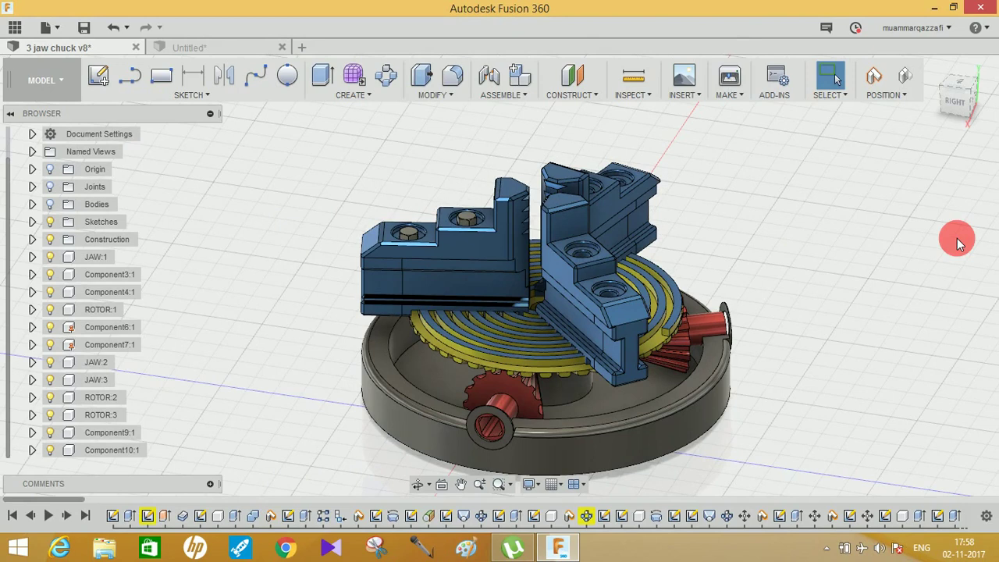